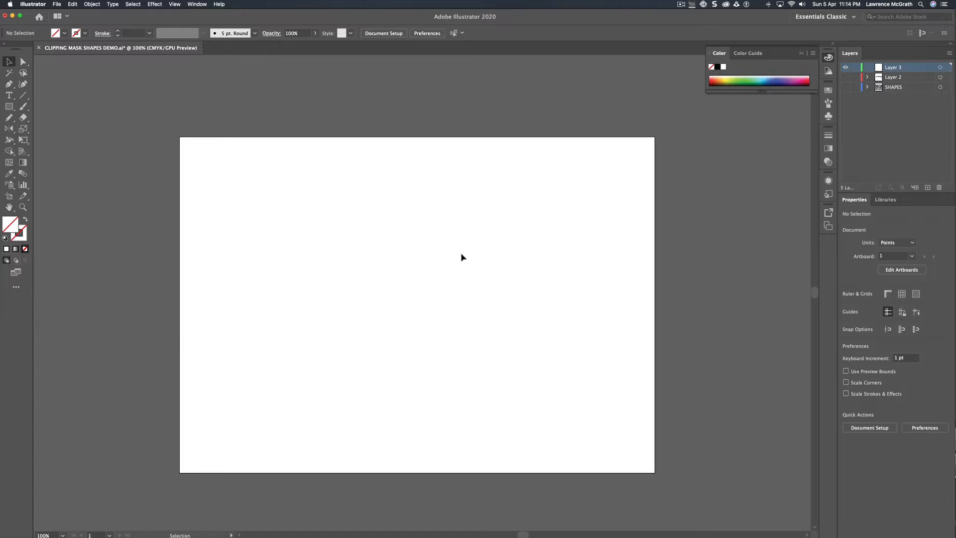
# Collapse the floating Color panel and check that the Essentials Classic workspace is active.
pyautogui.click(801, 53)
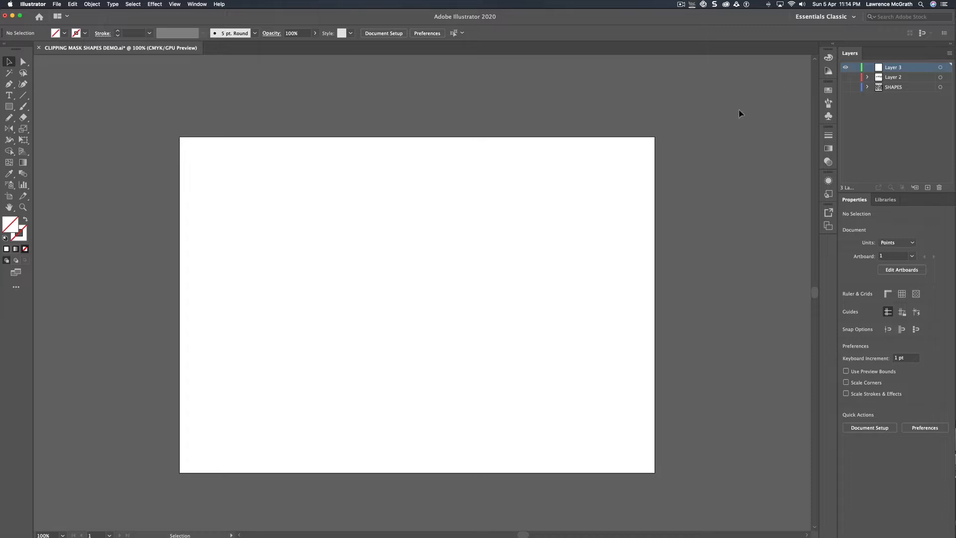
pyautogui.click(855, 18)
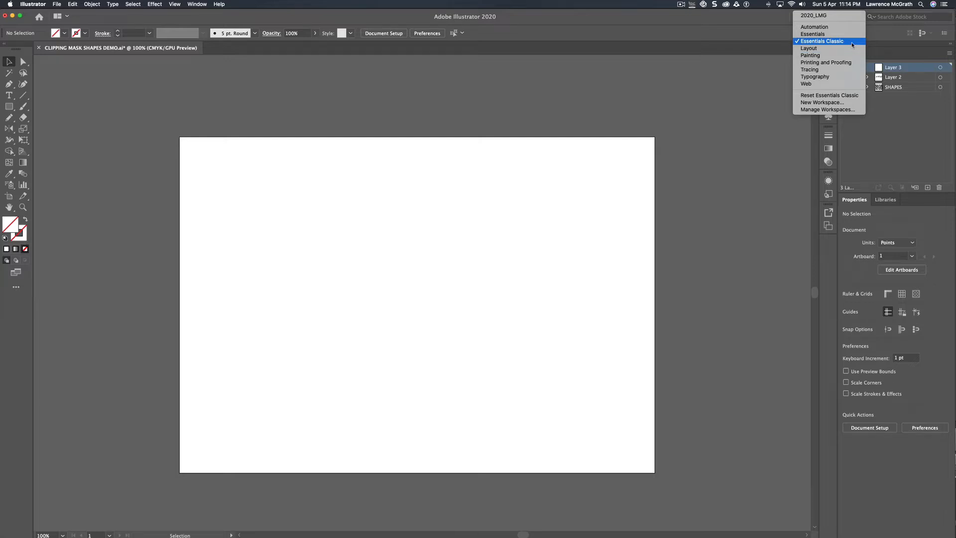
pyautogui.click(746, 95)
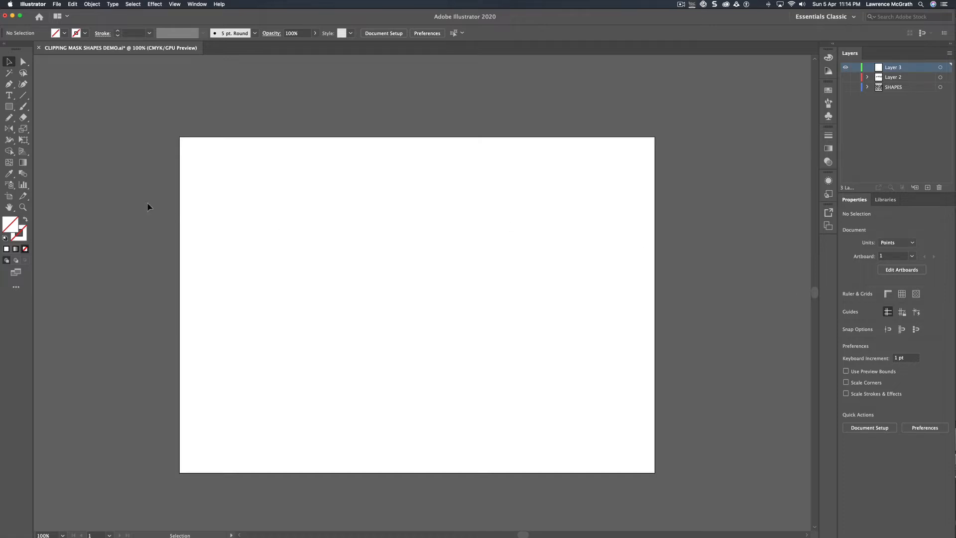
pyautogui.click(5, 45)
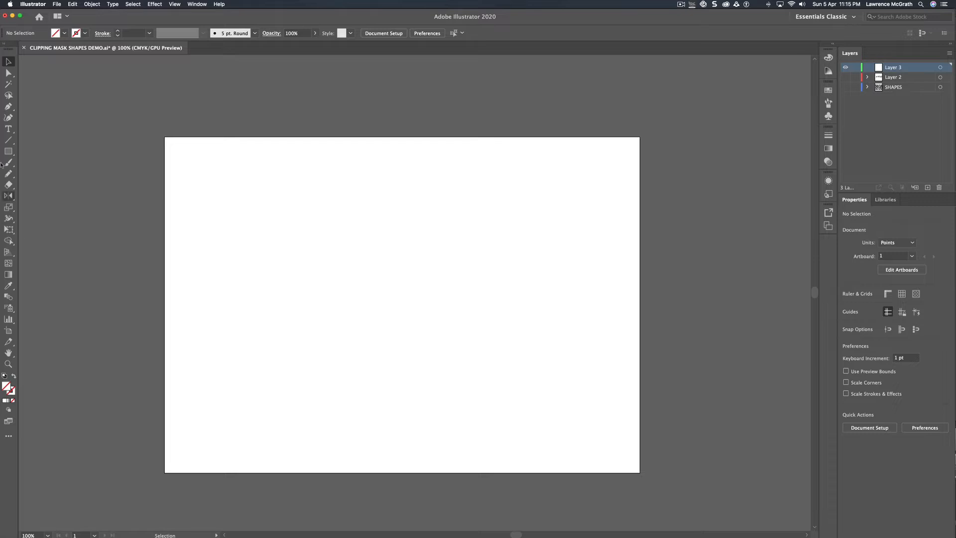
pyautogui.click(5, 45)
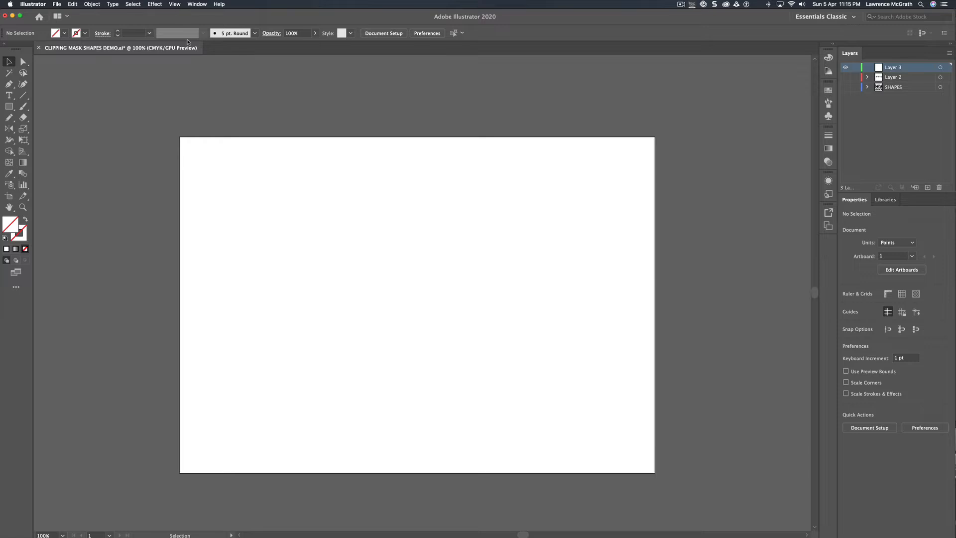
pyautogui.click(197, 5)
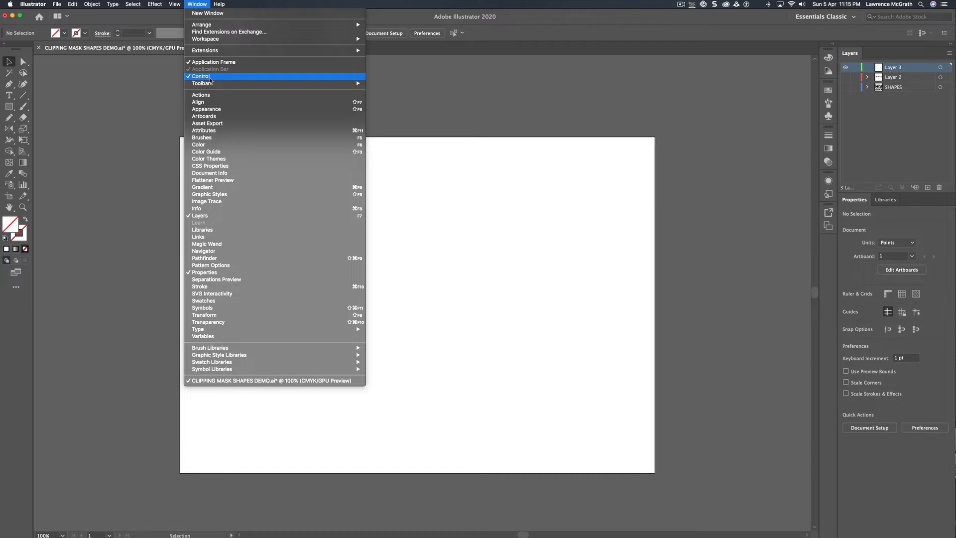
pyautogui.click(120, 95)
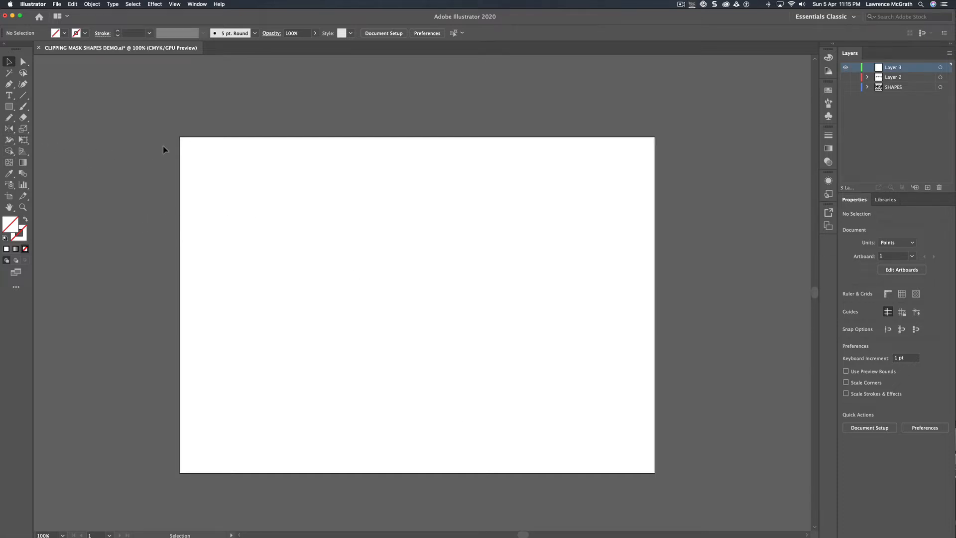
# Draw a closed, lobed Pencil shape about 193 x 171 pt near the artboard's upper-left corner, with a 1 pt black stroke and no fill.
pyautogui.click(9, 118)
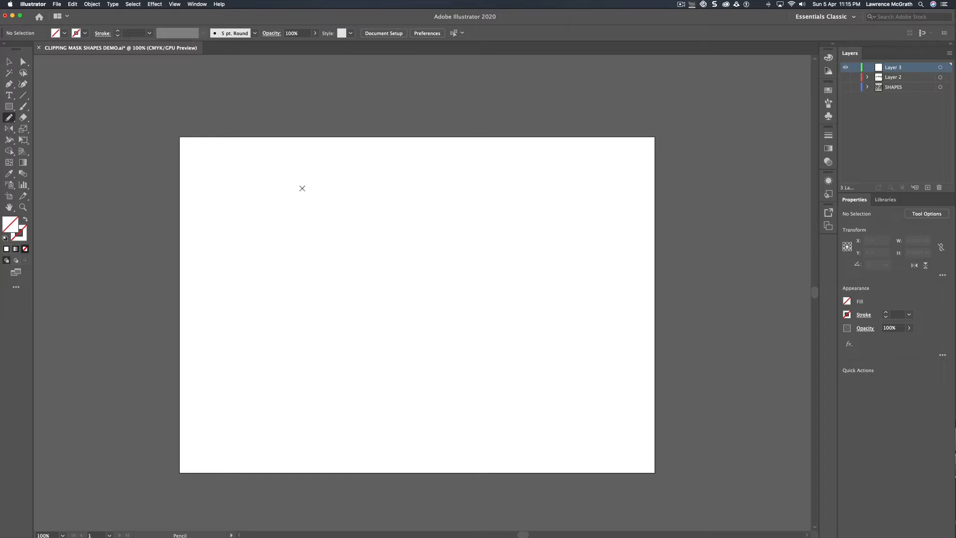
pyautogui.moveTo(294, 177)
pyautogui.mouseDown()
pyautogui.moveTo(279, 163)
pyautogui.moveTo(262, 185)
pyautogui.moveTo(241, 158)
pyautogui.moveTo(220, 162)
pyautogui.moveTo(215, 173)
pyautogui.moveTo(230, 191)
pyautogui.moveTo(216, 208)
pyautogui.moveTo(231, 220)
pyautogui.moveTo(256, 214)
pyautogui.moveTo(262, 251)
pyautogui.moveTo(285, 251)
pyautogui.moveTo(286, 225)
pyautogui.moveTo(301, 232)
pyautogui.moveTo(315, 224)
pyautogui.moveTo(310, 209)
pyautogui.moveTo(323, 194)
pyautogui.moveTo(314, 181)
pyautogui.moveTo(294, 187)
pyautogui.mouseUp()
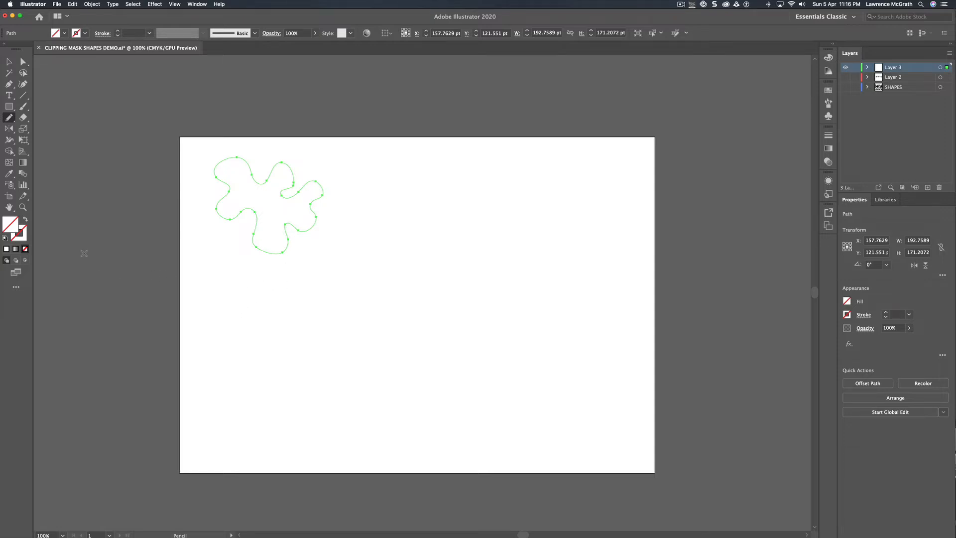
pyautogui.click(5, 239)
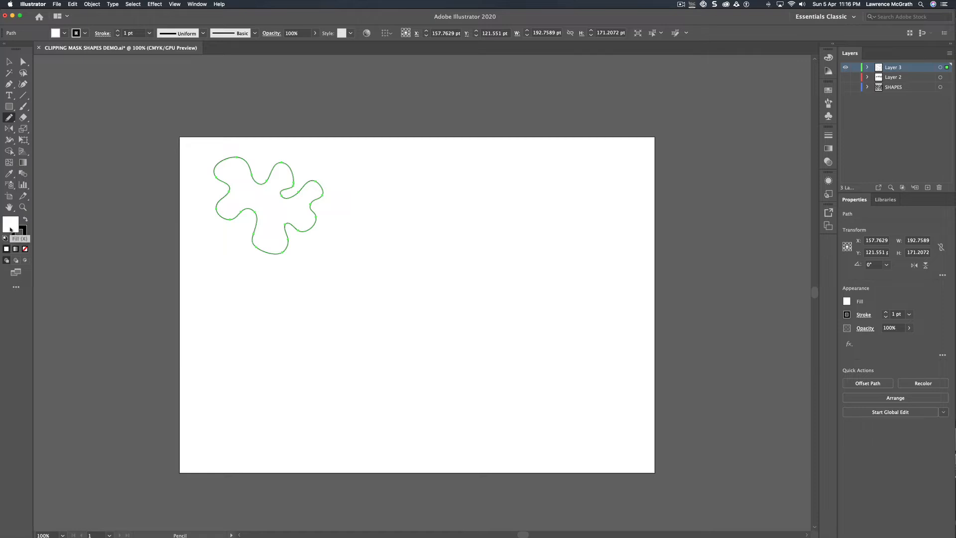
pyautogui.click(25, 250)
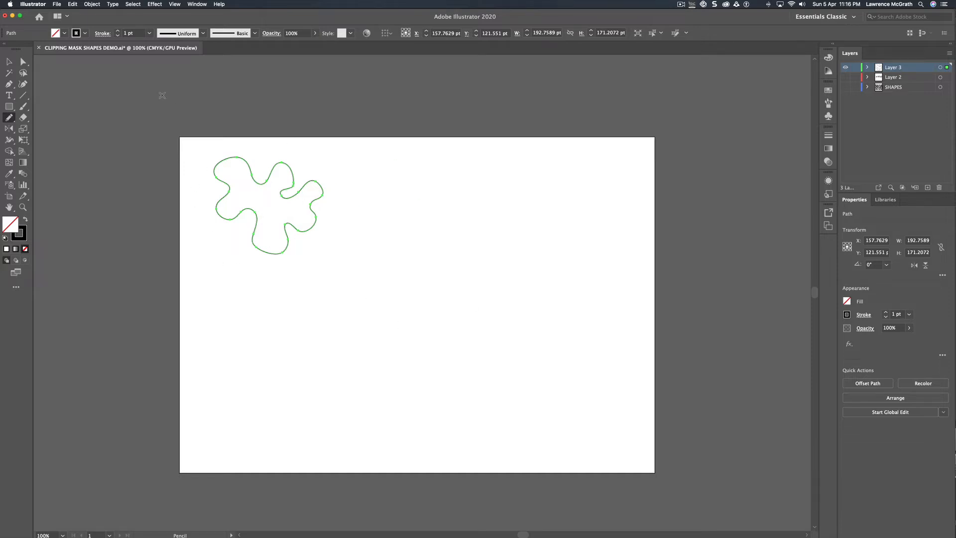
# Place the linked image IMG_20200313_091102.jpg over the lobed shape at about 183 x 244 pt.
pyautogui.click(57, 5)
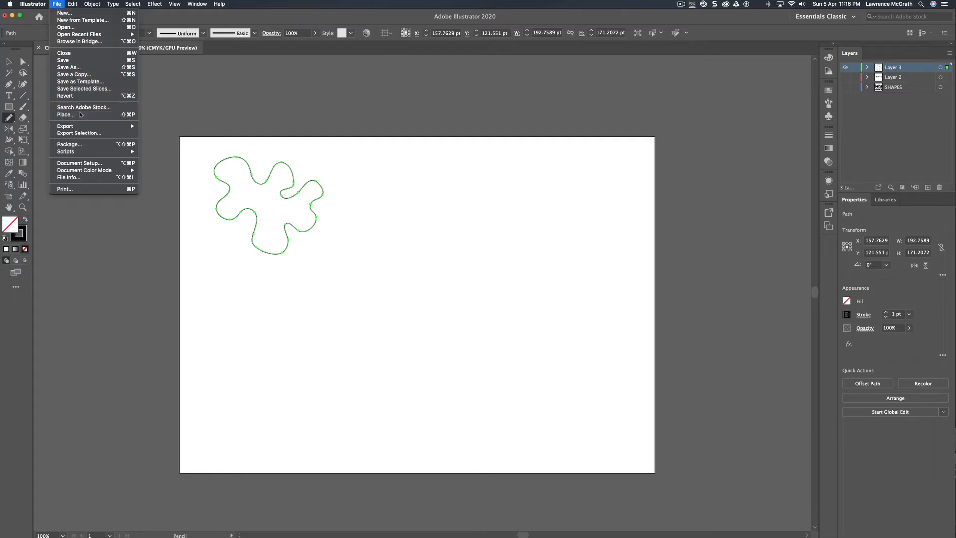
pyautogui.click(80, 114)
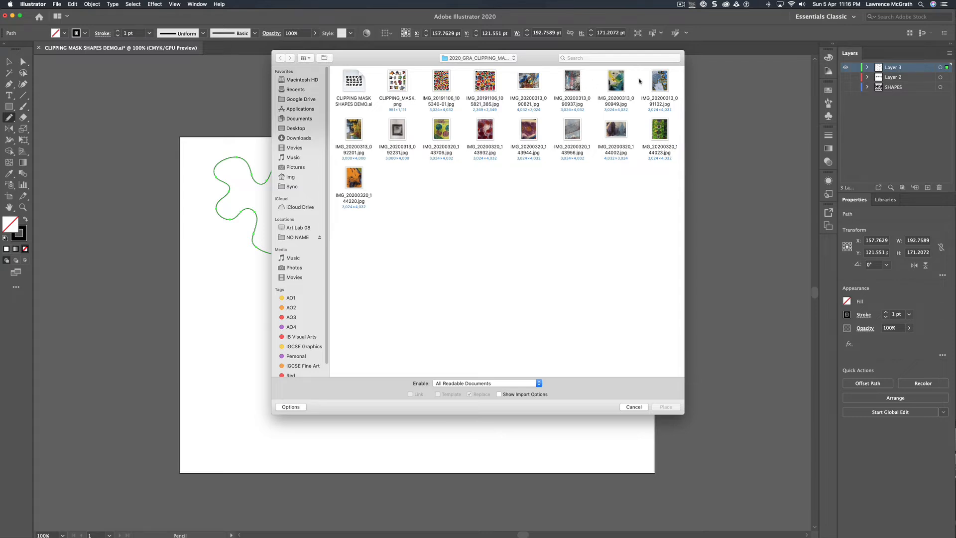
pyautogui.click(658, 84)
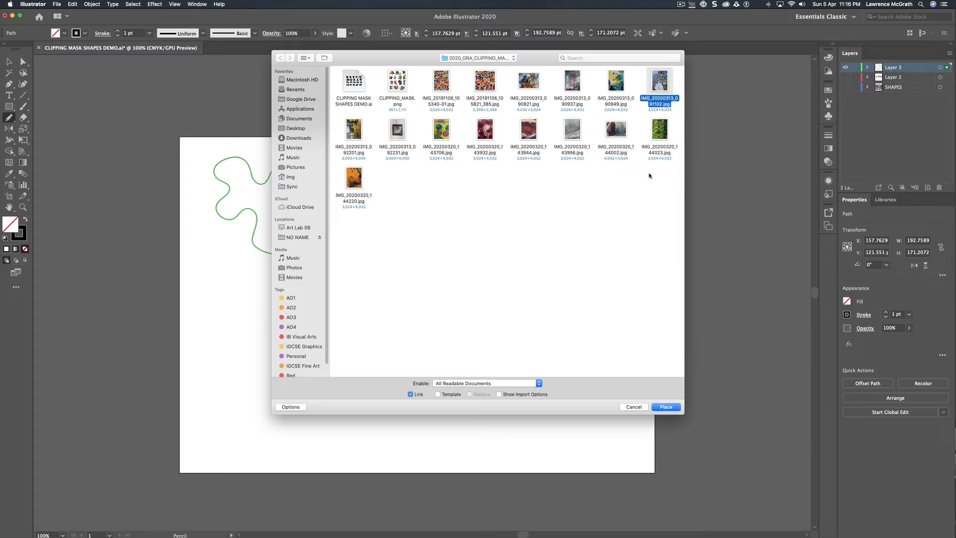
pyautogui.click(666, 407)
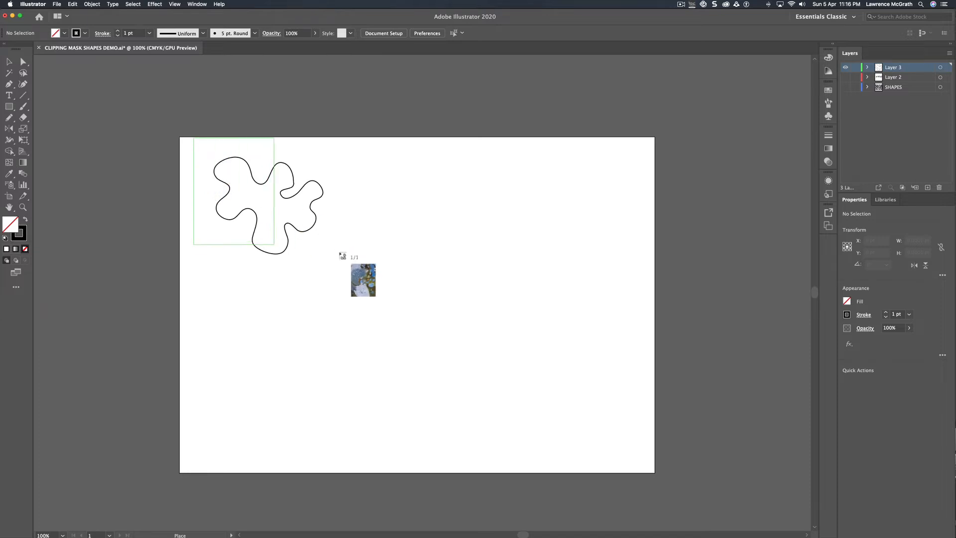
pyautogui.moveTo(343, 256); pyautogui.dragTo(361, 280)
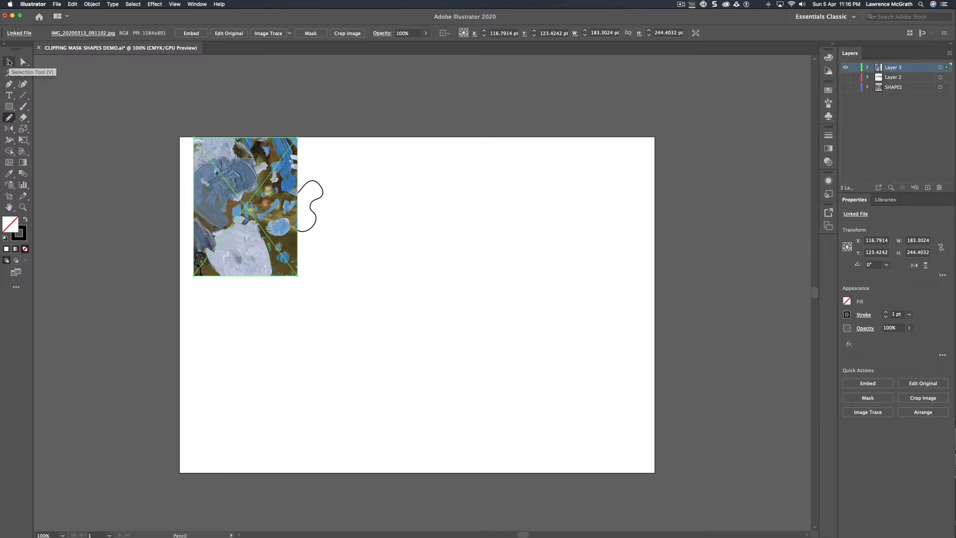
# Rotate the placed painting image about 90° and move it so that it fully covers the lobed shape.
pyautogui.click(10, 62)
pyautogui.moveTo(190, 131); pyautogui.dragTo(177, 258)
pyautogui.moveTo(244, 236); pyautogui.dragTo(262, 238)
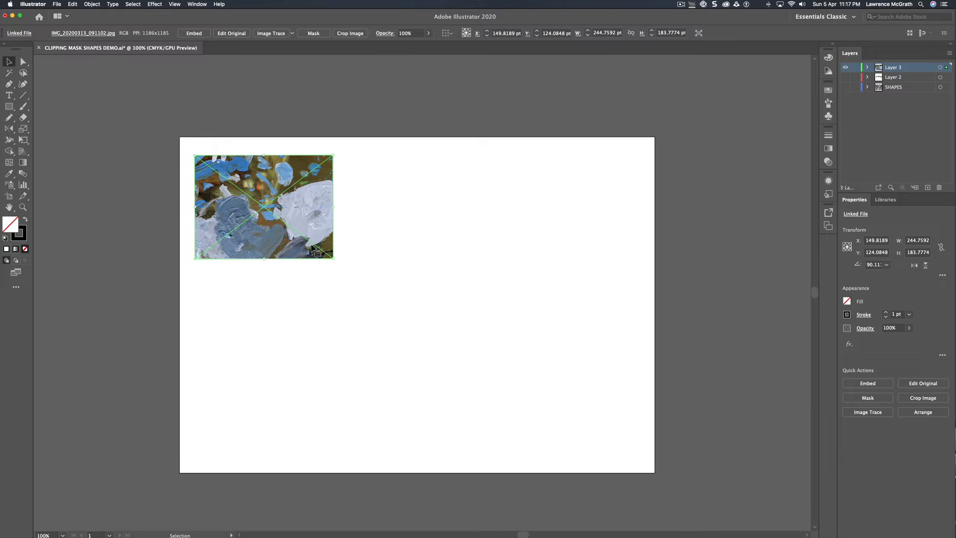
# Send the painting image behind the lobed outline and make a clipping mask from the two.
pyautogui.click(931, 413)
pyautogui.click(872, 437)
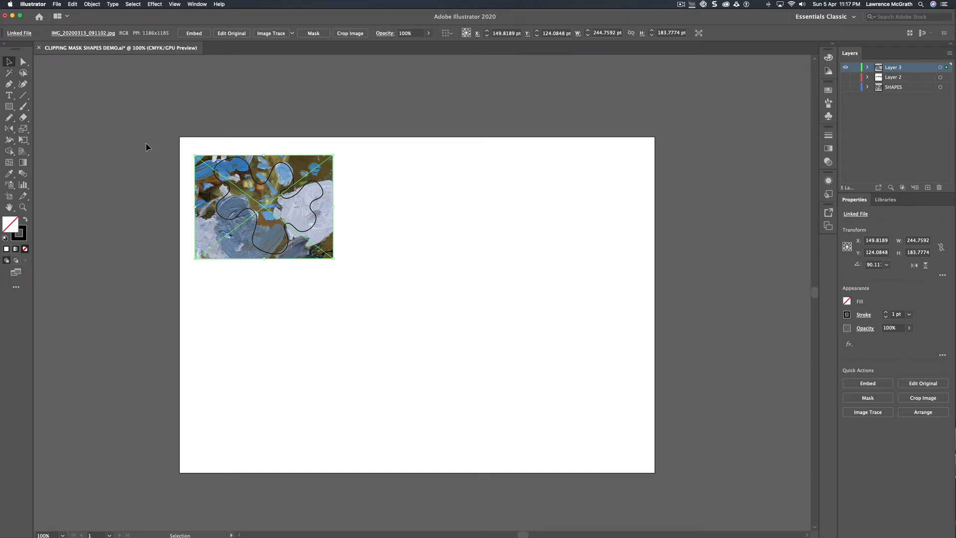
pyautogui.moveTo(172, 170); pyautogui.dragTo(380, 242)
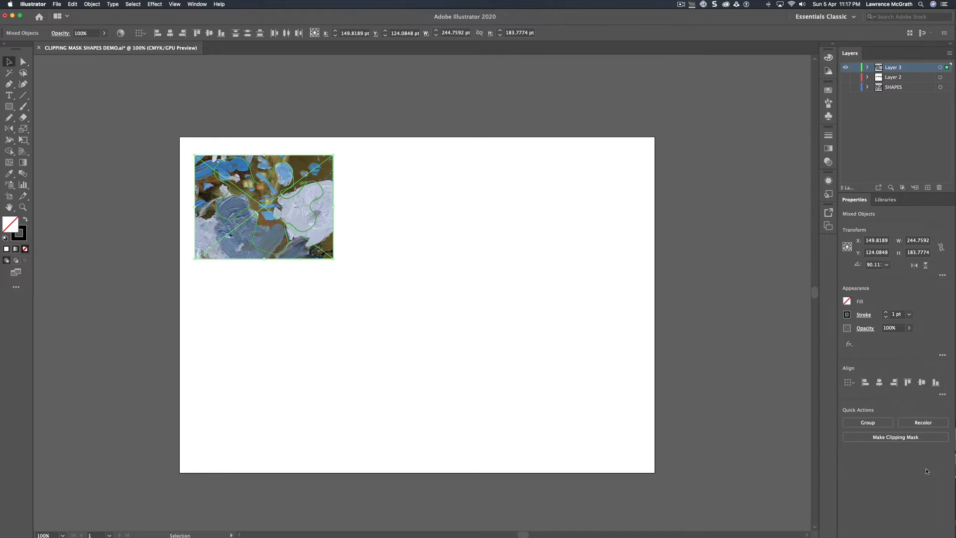
pyautogui.click(906, 437)
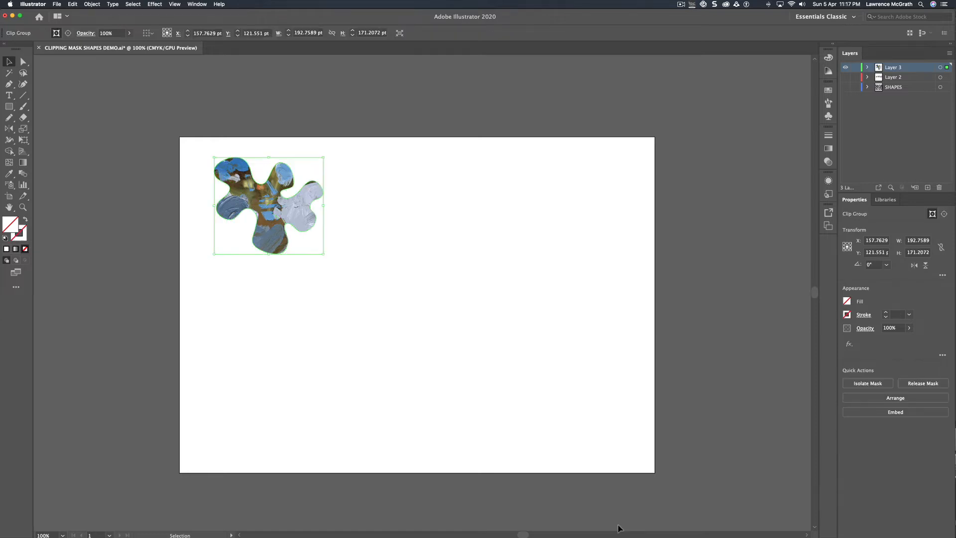
# Release the clipping mask on the lobed shape.
pyautogui.click(23, 207)
pyautogui.moveTo(208, 142); pyautogui.dragTo(208, 142)
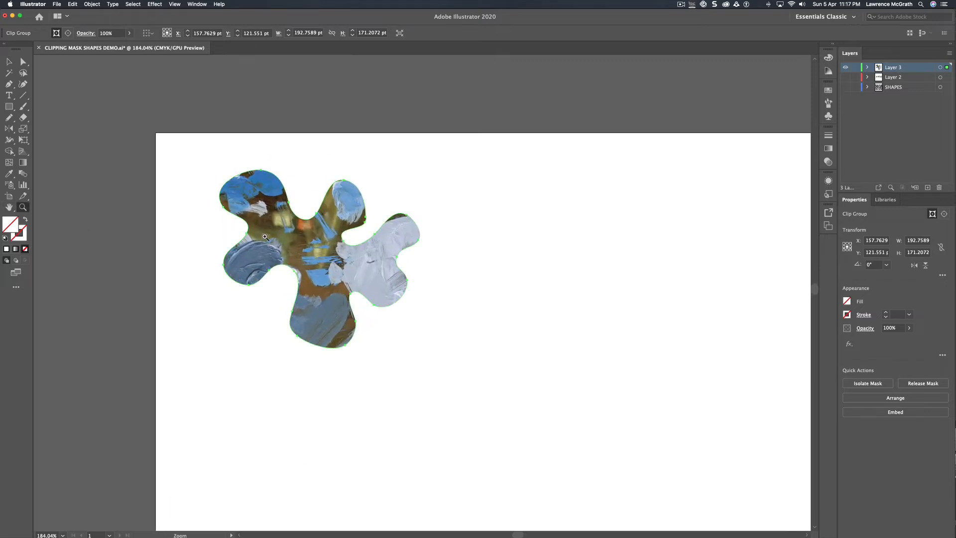
pyautogui.press('v')
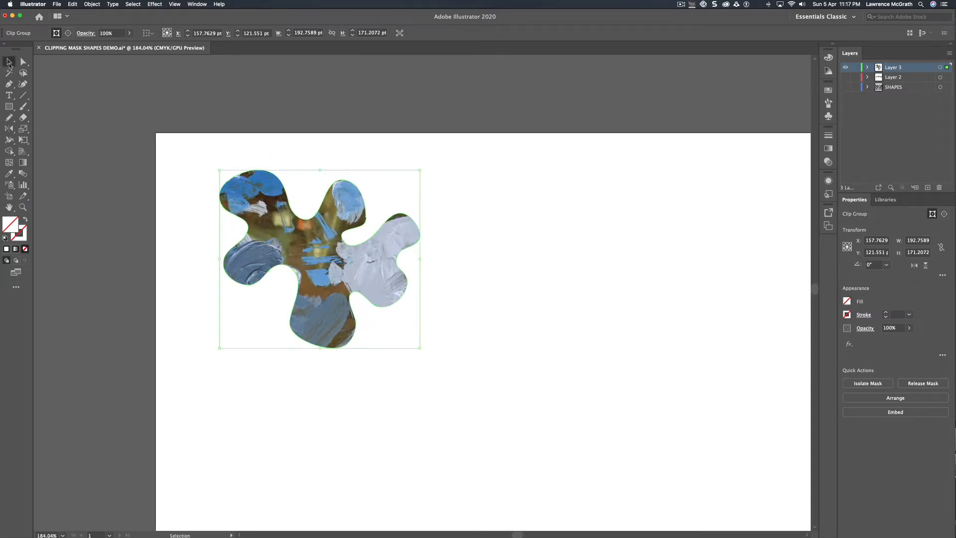
pyautogui.click(191, 334)
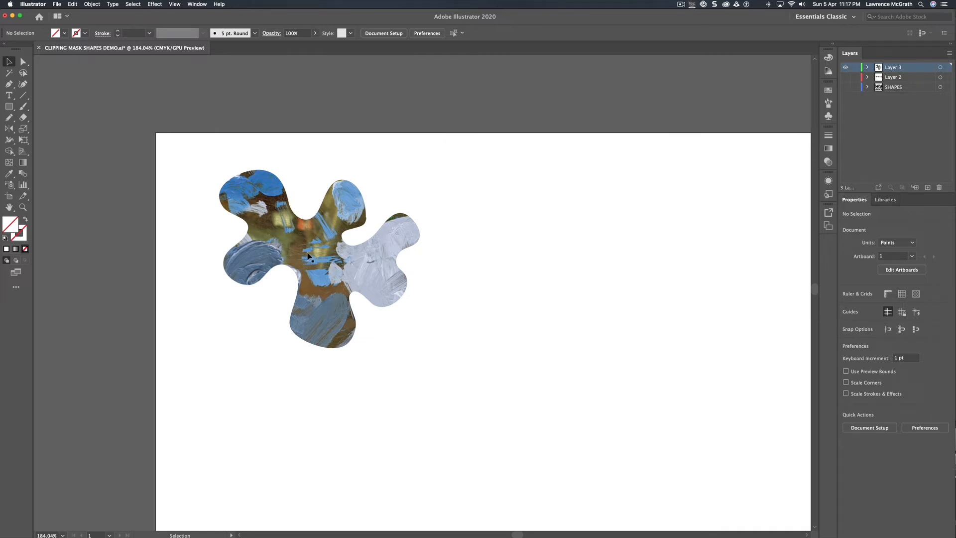
pyautogui.moveTo(280, 221); pyautogui.dragTo(446, 343)
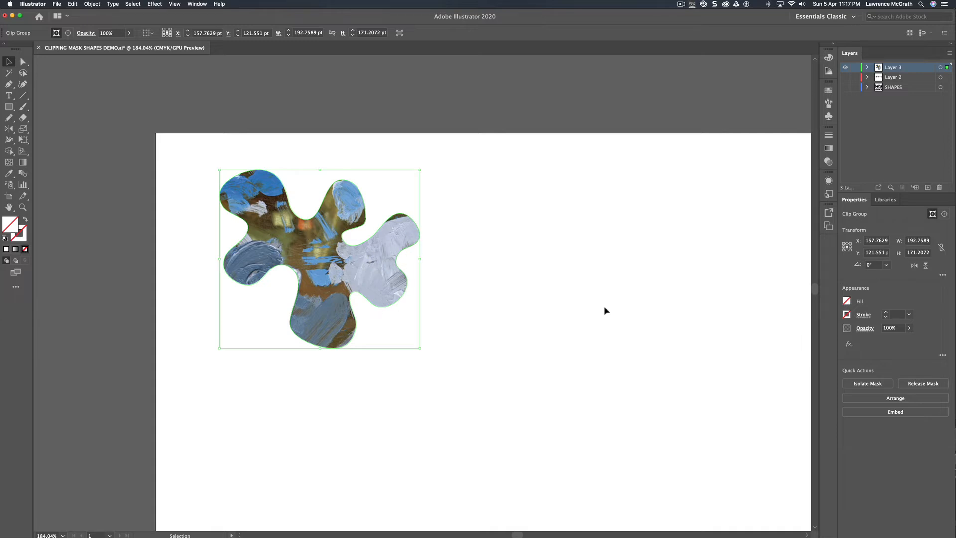
pyautogui.click(923, 384)
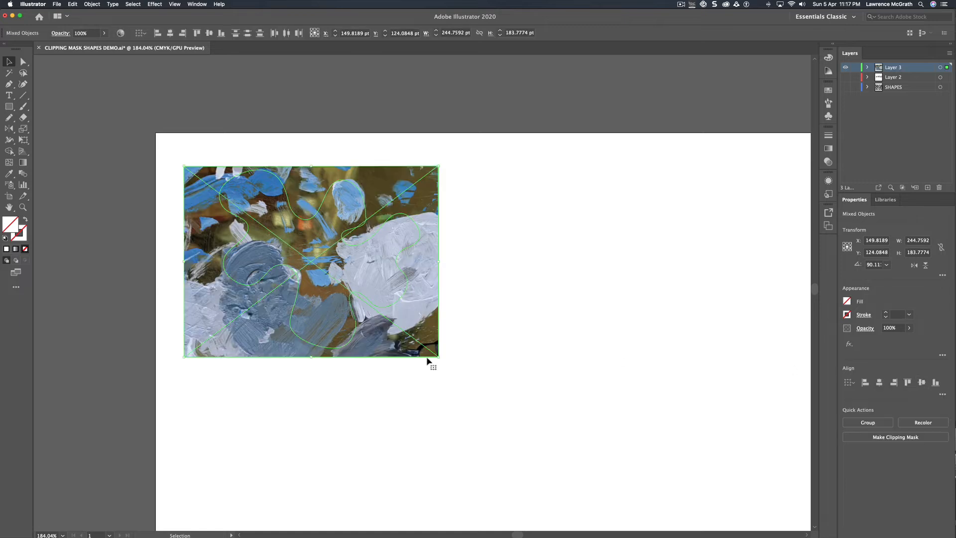
# Shift the painting image about 5 pt to the right and clip it to the lobed shape again.
pyautogui.click(450, 379)
pyautogui.click(391, 348)
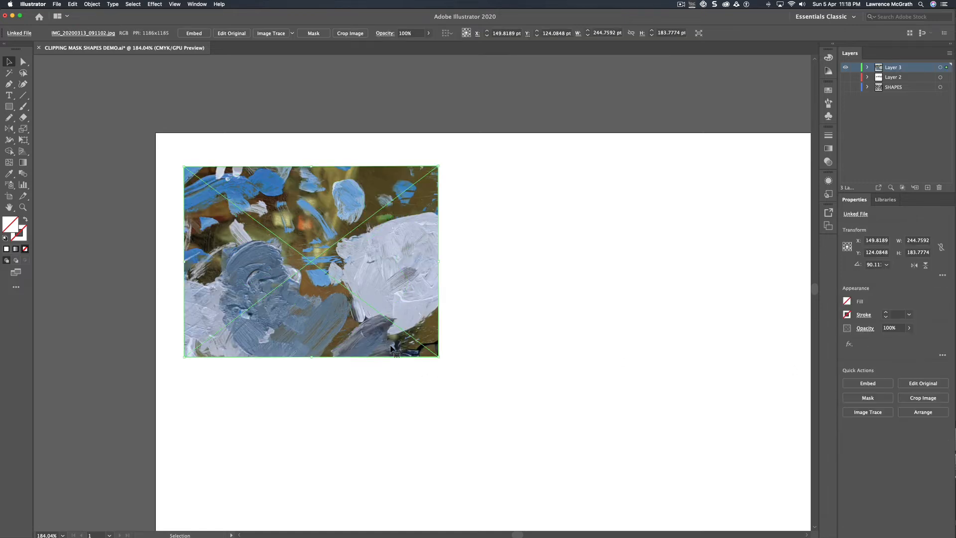
pyautogui.moveTo(396, 347); pyautogui.dragTo(397, 348)
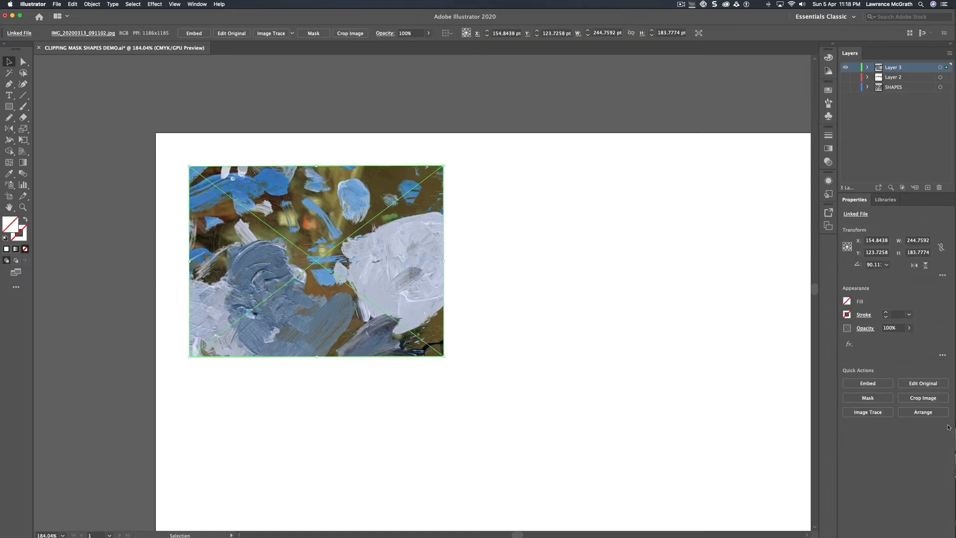
pyautogui.moveTo(167, 200); pyautogui.dragTo(468, 321)
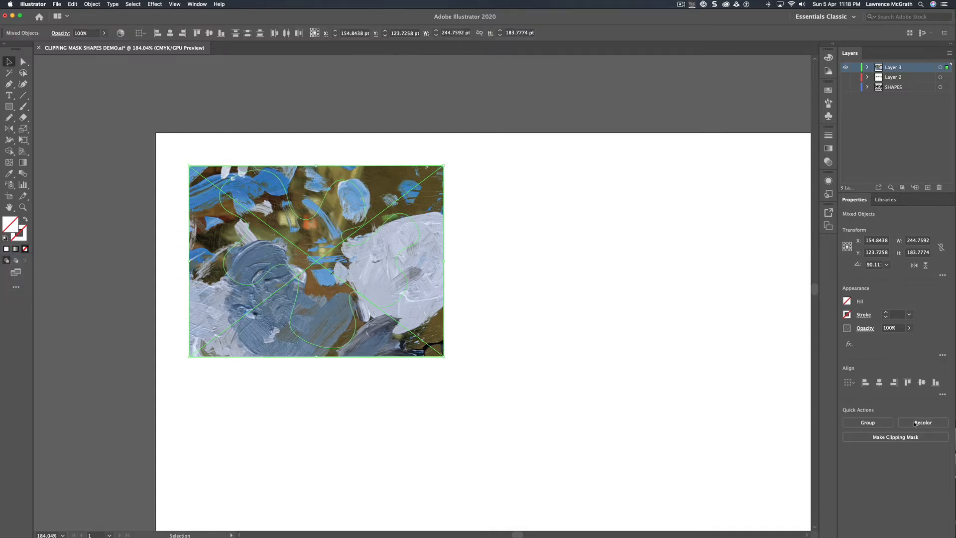
pyautogui.click(915, 439)
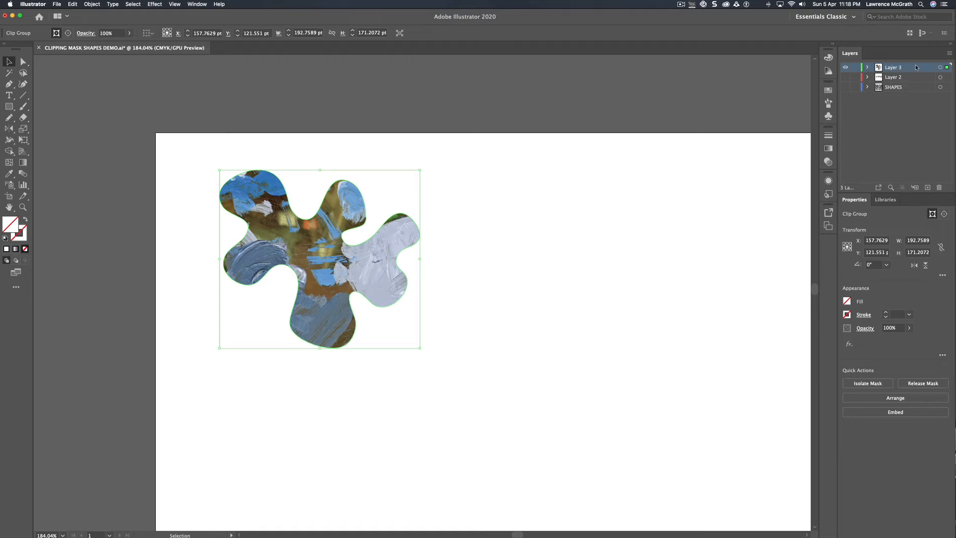
# Target the linked image inside Layer 3's clip group and move it about 19 pt left and 3 pt up within the mask.
pyautogui.click(868, 67)
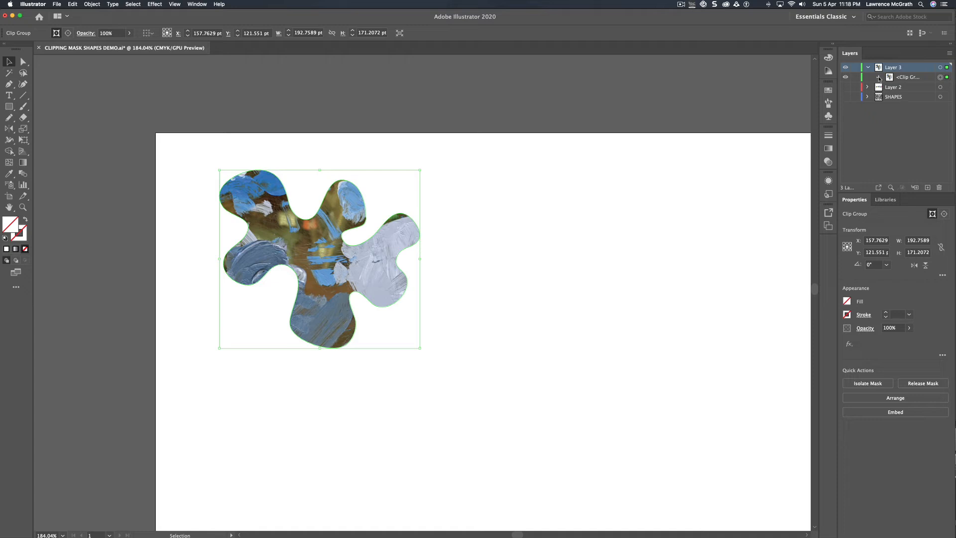
pyautogui.click(879, 77)
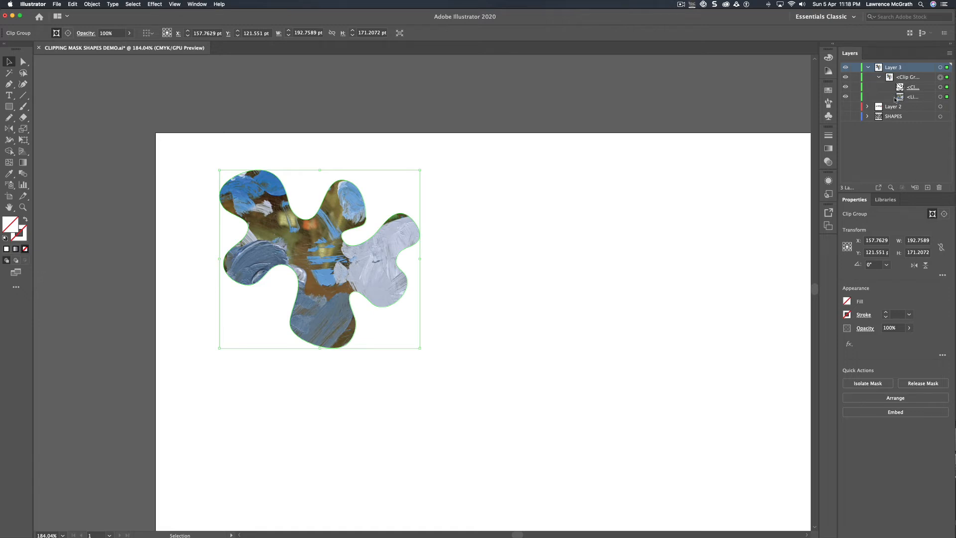
pyautogui.click(941, 96)
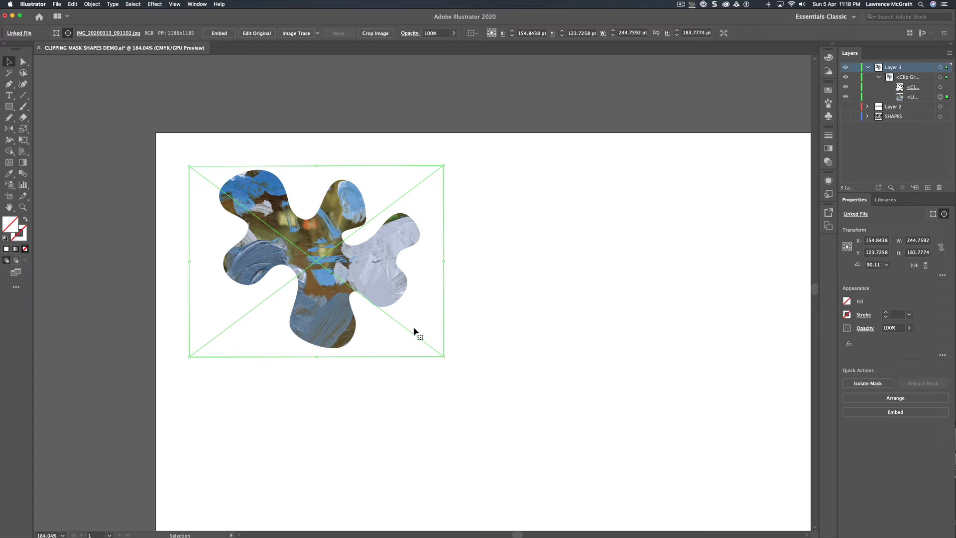
pyautogui.moveTo(416, 330)
pyautogui.mouseDown()
pyautogui.moveTo(425, 320)
pyautogui.moveTo(423, 337)
pyautogui.moveTo(405, 336)
pyautogui.moveTo(407, 324)
pyautogui.mouseUp()
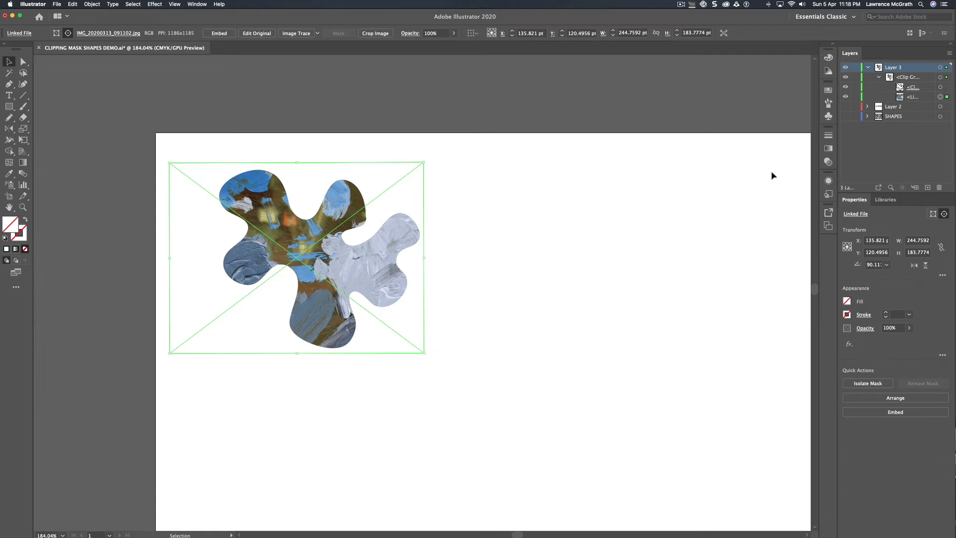
pyautogui.click(869, 67)
pyautogui.click(506, 251)
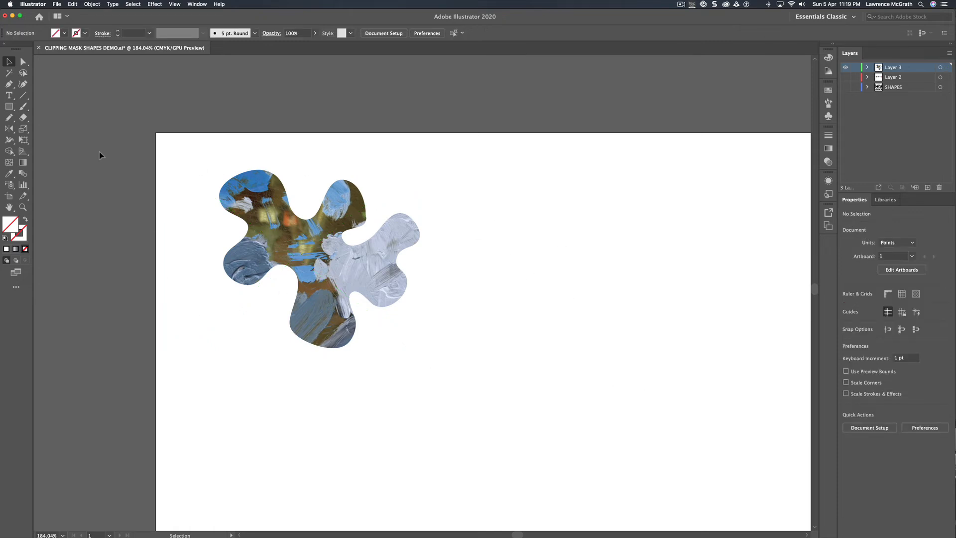
# Draw a closed spiky starburst outline with the Pencil tool beside the lobed shape, about 156 pt wide and 181 pt high.
pyautogui.press('n')
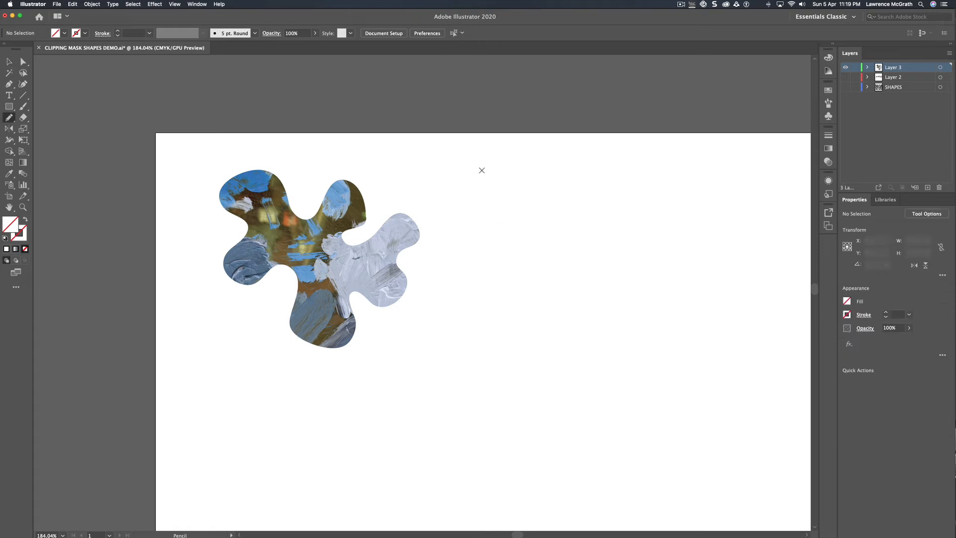
pyautogui.moveTo(481, 170)
pyautogui.mouseDown()
pyautogui.moveTo(452, 244)
pyautogui.moveTo(487, 311)
pyautogui.moveTo(489, 348)
pyautogui.moveTo(508, 327)
pyautogui.moveTo(578, 328)
pyautogui.moveTo(576, 275)
pyautogui.moveTo(614, 254)
pyautogui.moveTo(574, 222)
pyautogui.moveTo(589, 171)
pyautogui.moveTo(544, 194)
pyautogui.moveTo(502, 159)
pyautogui.moveTo(482, 170)
pyautogui.mouseUp()
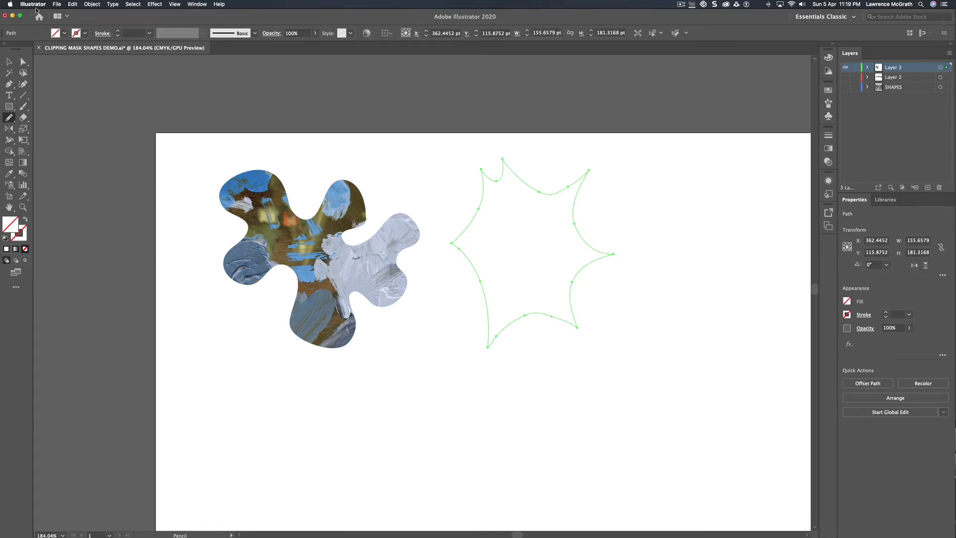
# Place IMG_20200320_144023.jpg as a linked image over the spiky outline, about 175 pt wide and 233 pt high.
pyautogui.click(58, 6)
pyautogui.click(69, 115)
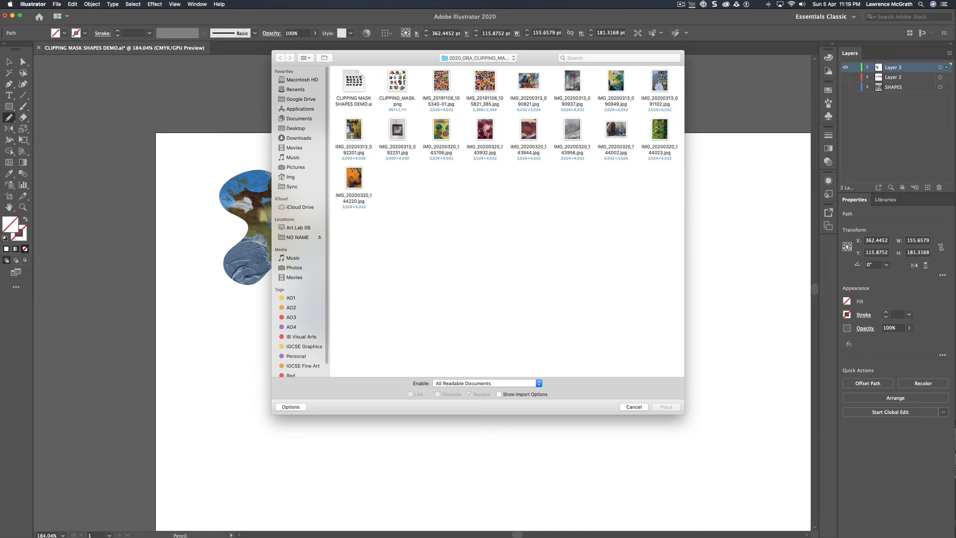
pyautogui.click(622, 133)
pyautogui.click(658, 140)
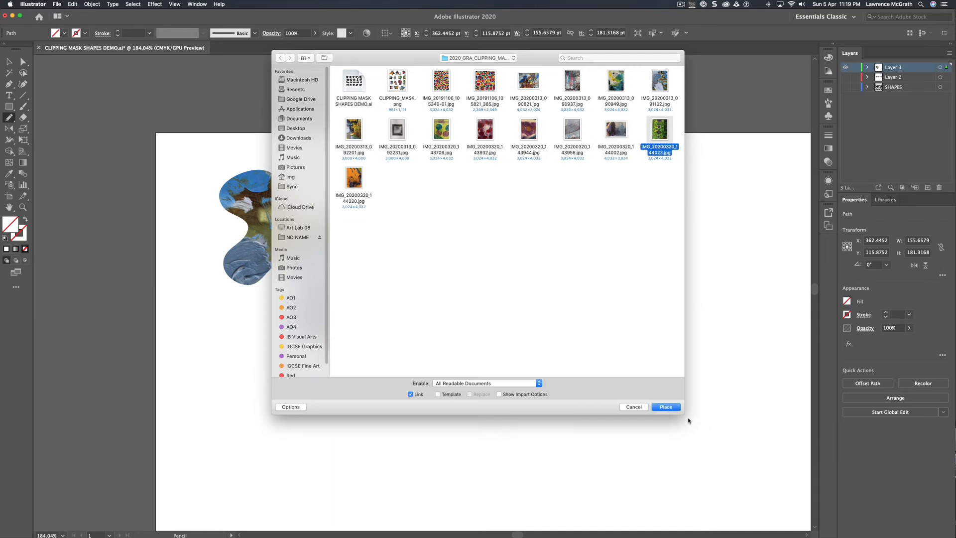
pyautogui.click(657, 409)
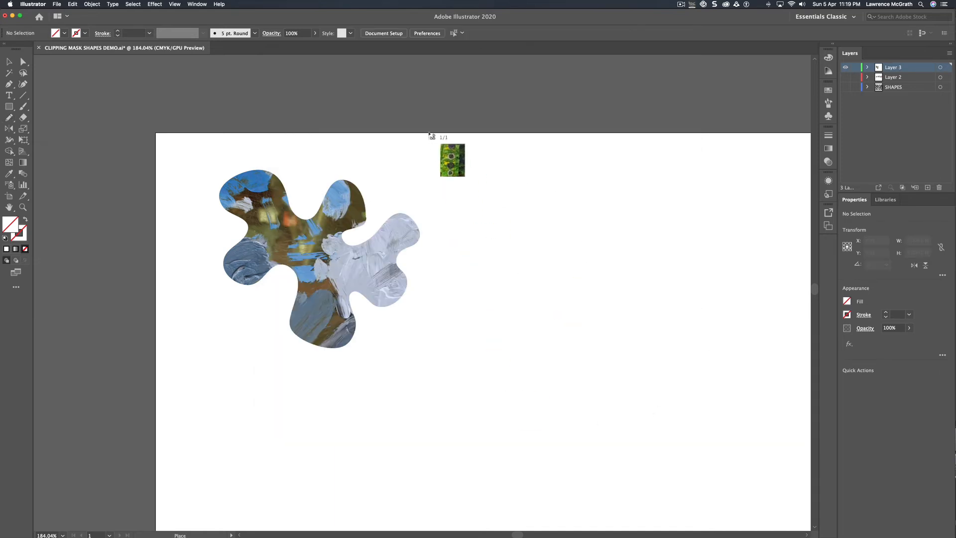
pyautogui.moveTo(429, 132); pyautogui.dragTo(628, 374)
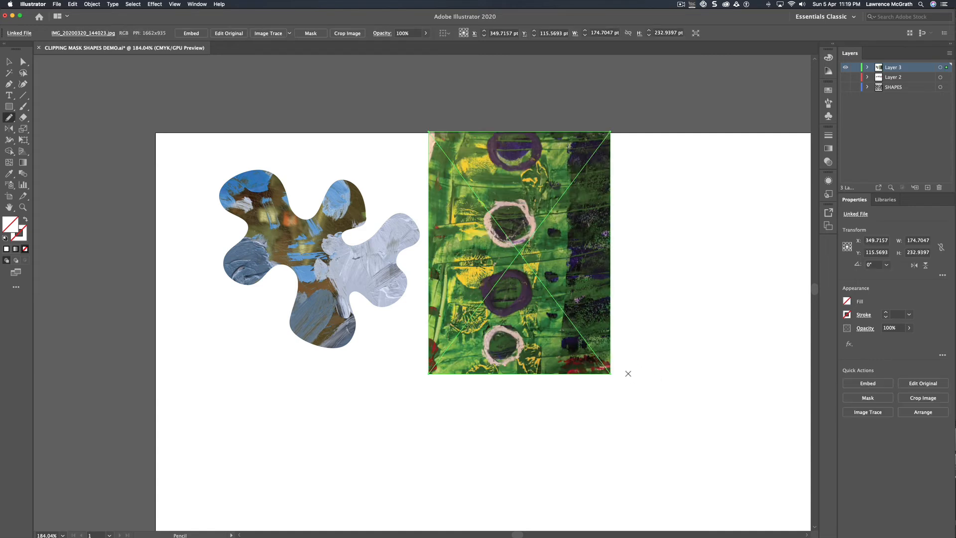
# Send the green painting image to the back and make a clipping mask from it and the spiky outline.
pyautogui.click(9, 62)
pyautogui.click(454, 120)
pyautogui.click(483, 184)
pyautogui.click(931, 416)
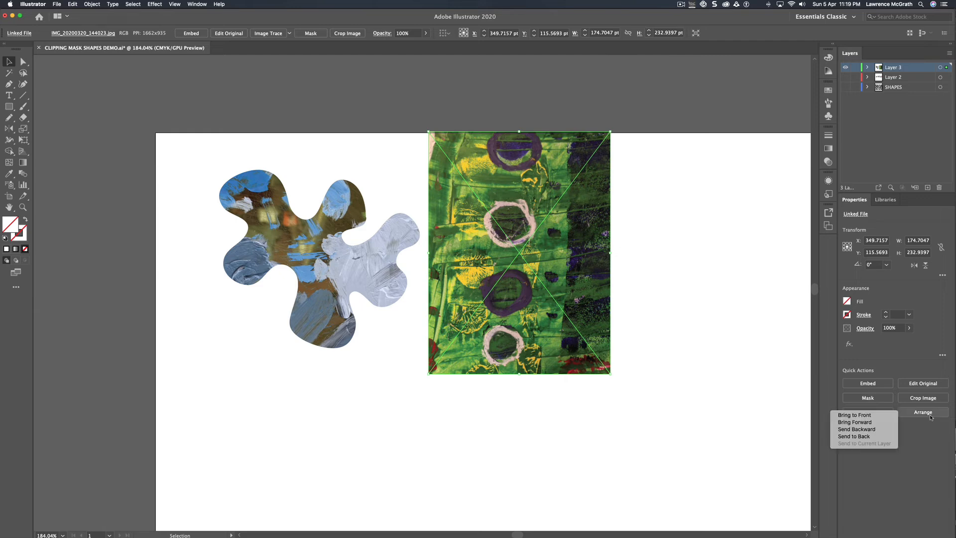
pyautogui.click(860, 436)
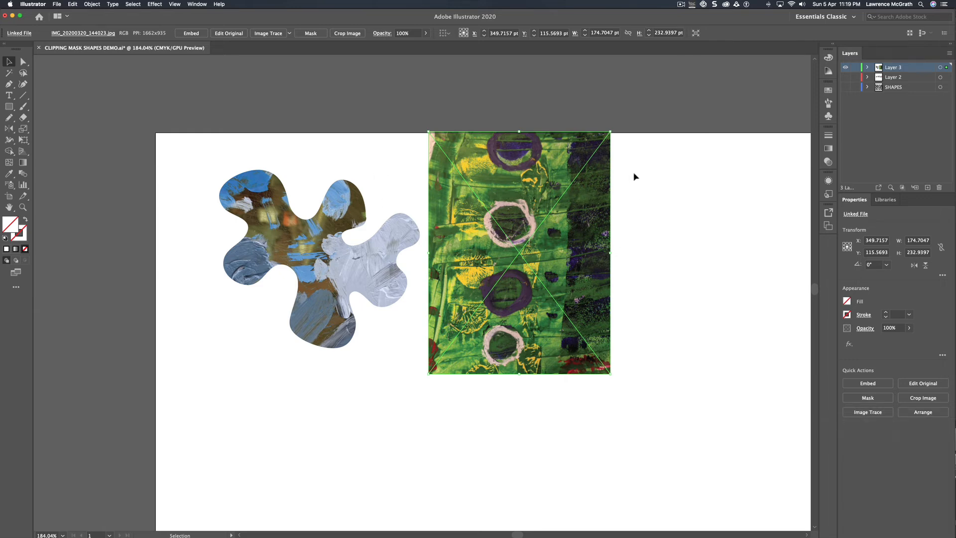
pyautogui.moveTo(634, 175)
pyautogui.mouseDown()
pyautogui.moveTo(508, 263)
pyautogui.moveTo(464, 338)
pyautogui.mouseUp()
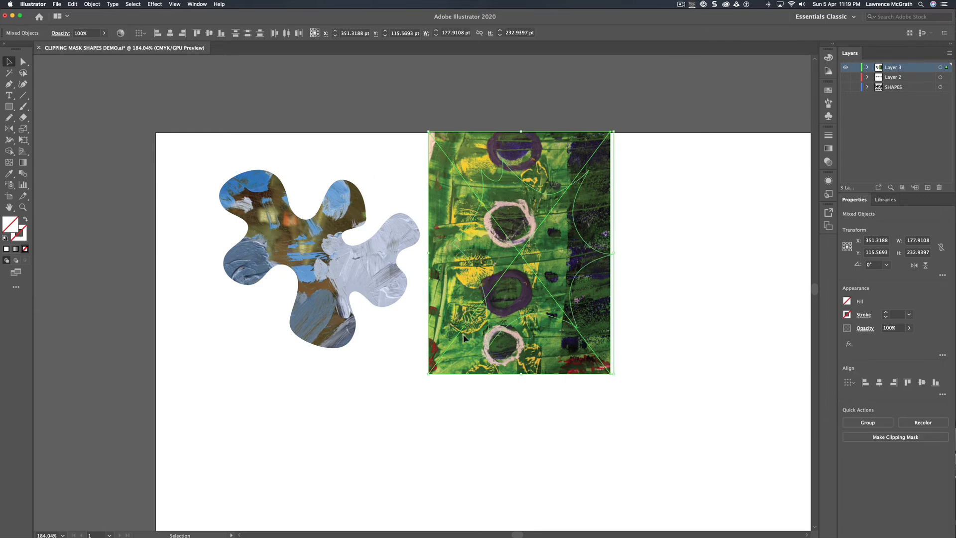
pyautogui.click(904, 437)
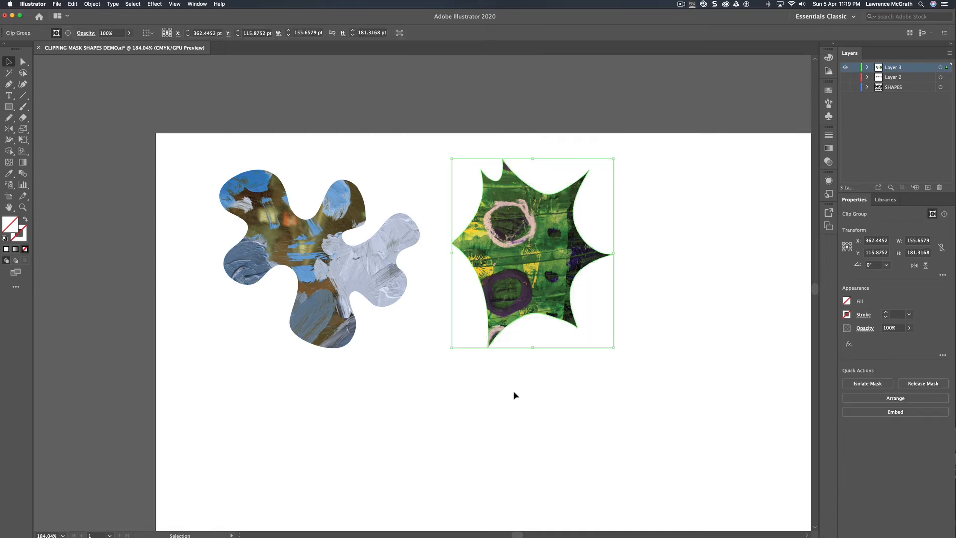
pyautogui.click(463, 386)
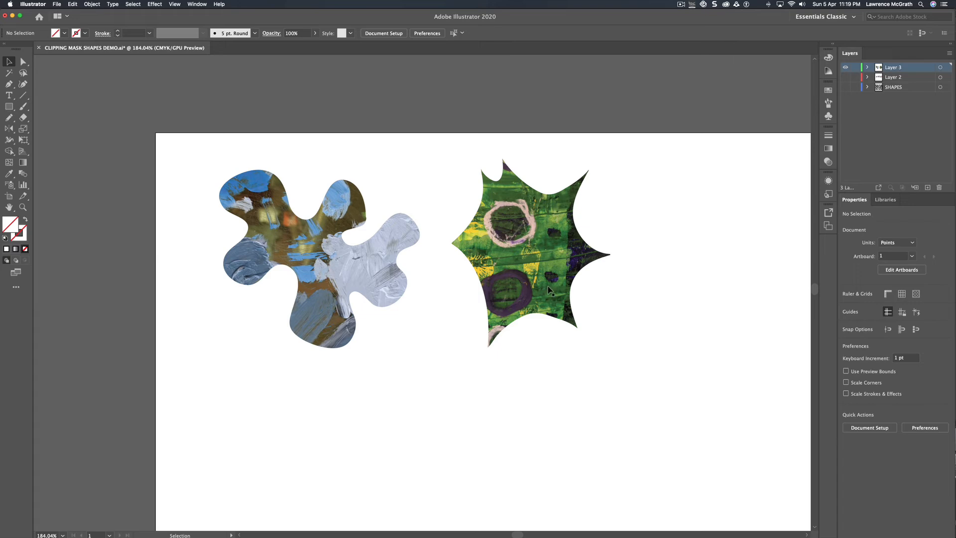
# Move the spiky clip group about 24 pt left and 17 pt down, closer to the lobed shape.
pyautogui.moveTo(551, 292); pyautogui.dragTo(526, 296)
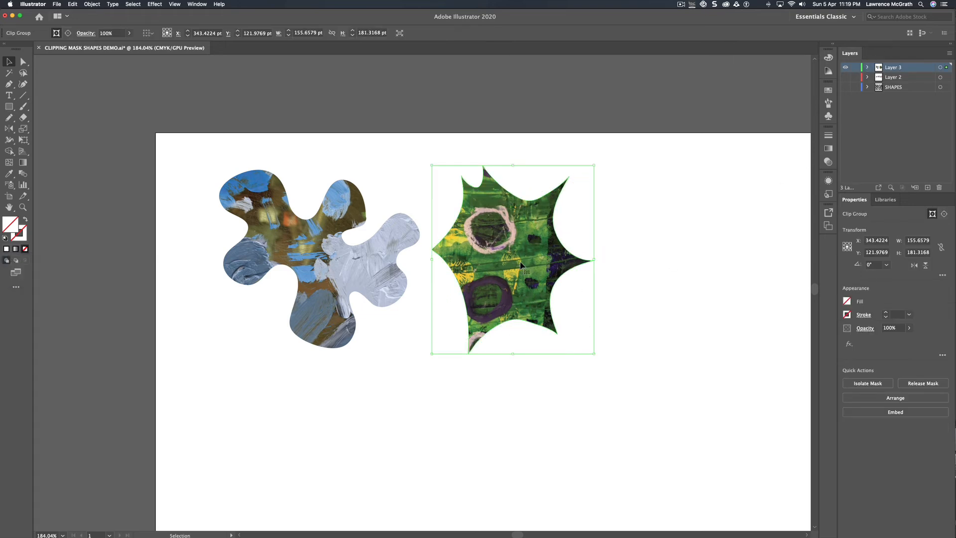
pyautogui.moveTo(518, 199); pyautogui.dragTo(513, 210)
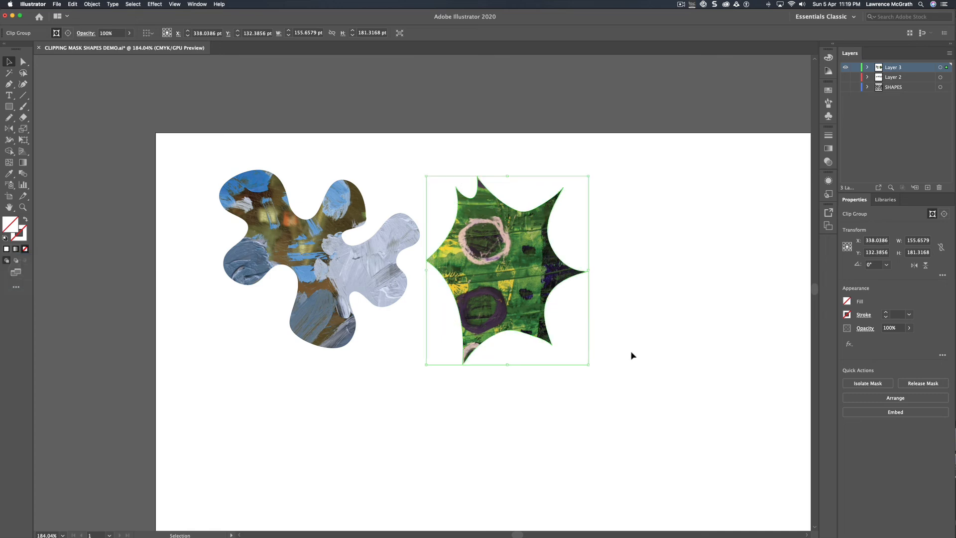
pyautogui.click(551, 427)
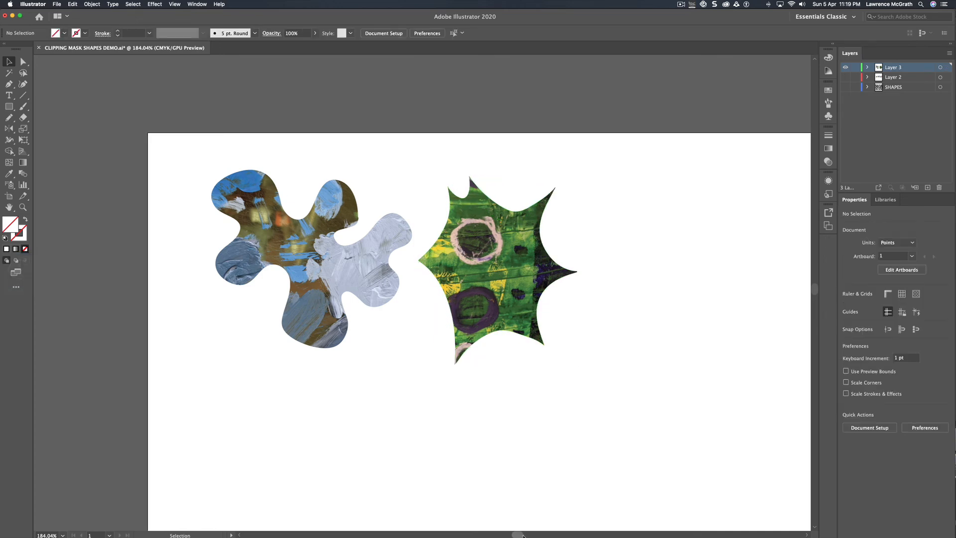
# Place IMG_20200313_092231.jpg as a linked image to the right of the spiky shape, about 196 pt wide and 261 pt high.
pyautogui.hscroll(5, 523, 536)
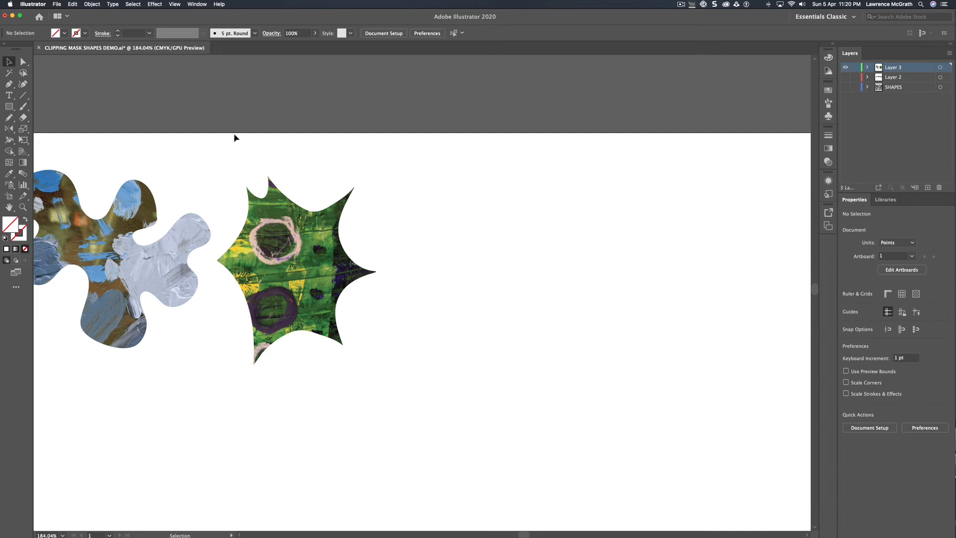
pyautogui.click(57, 5)
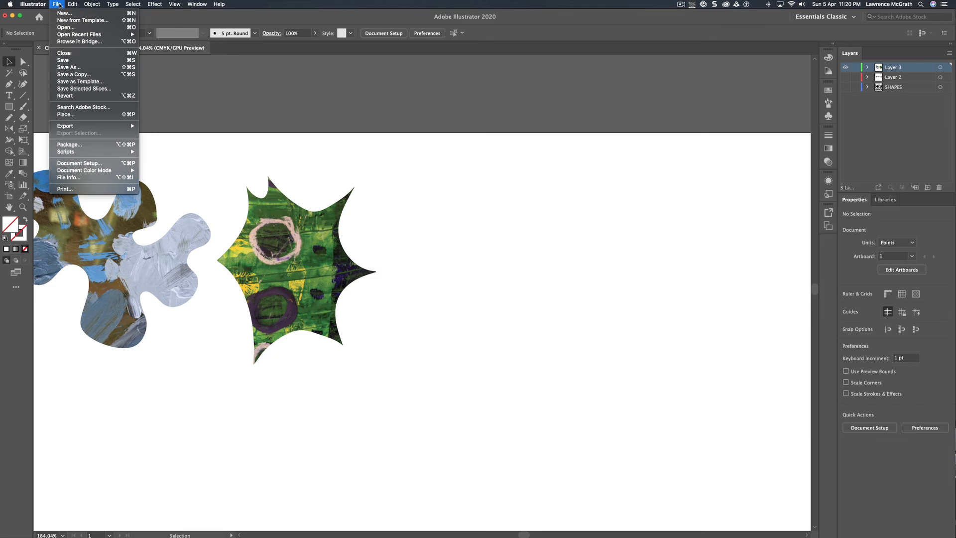
pyautogui.click(90, 116)
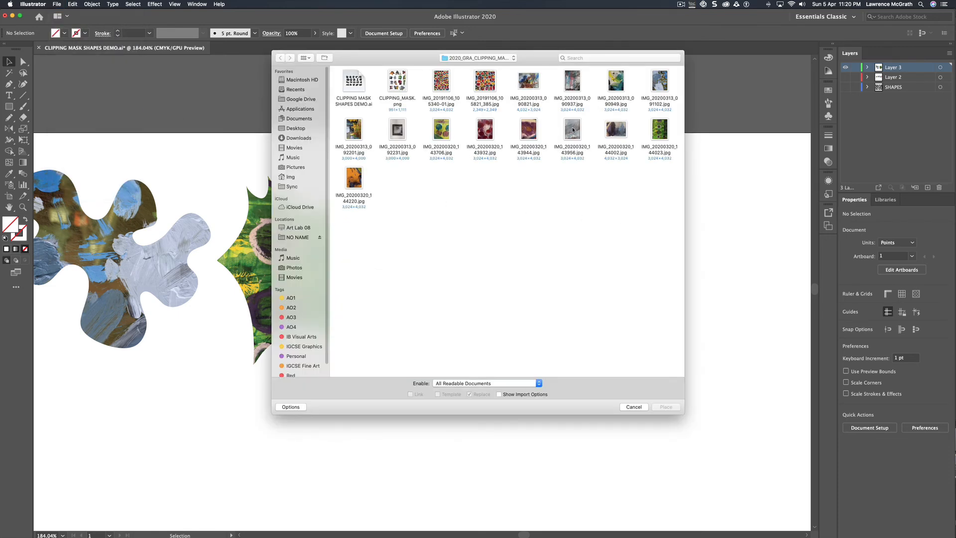
pyautogui.click(399, 133)
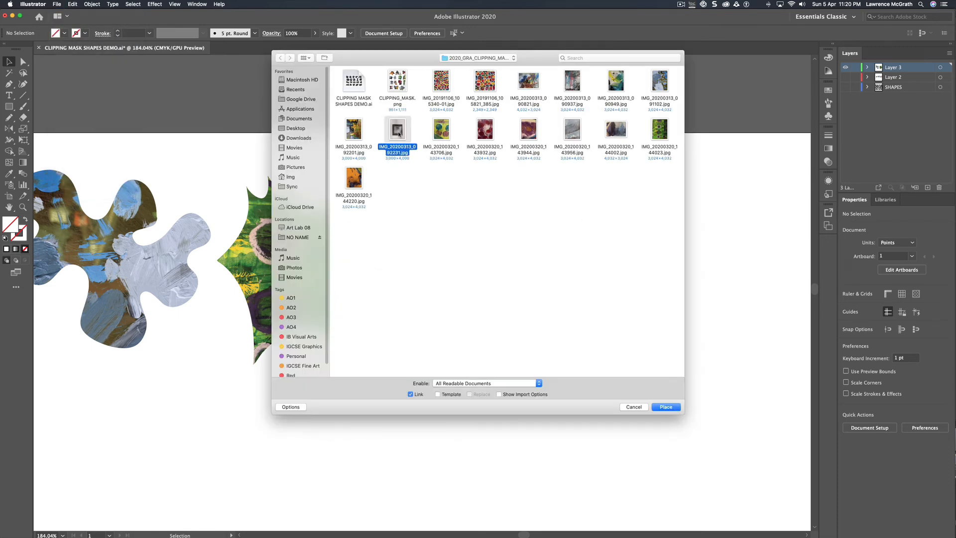
pyautogui.click(668, 408)
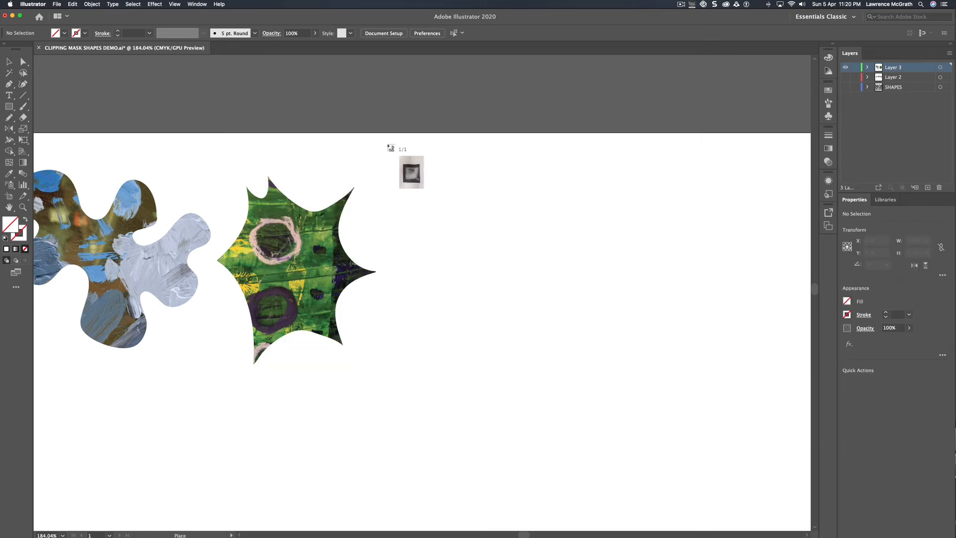
pyautogui.moveTo(388, 144); pyautogui.dragTo(591, 415)
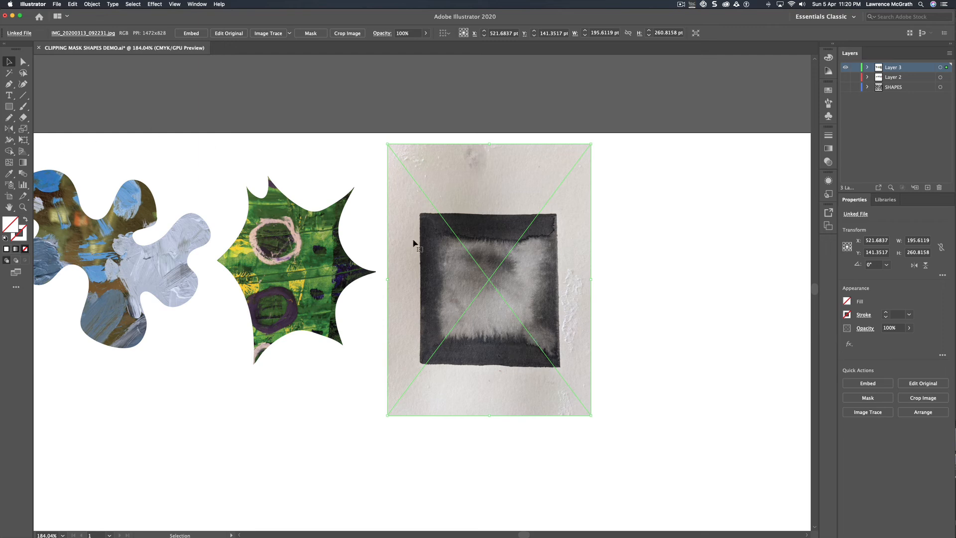
# Draw a closed cat-like outline with ears and a curled tail over the dark square using the Pencil tool, about 111 by 122 pt.
pyautogui.click(9, 117)
pyautogui.moveTo(466, 240)
pyautogui.mouseDown()
pyautogui.moveTo(548, 233)
pyautogui.moveTo(544, 251)
pyautogui.mouseUp()
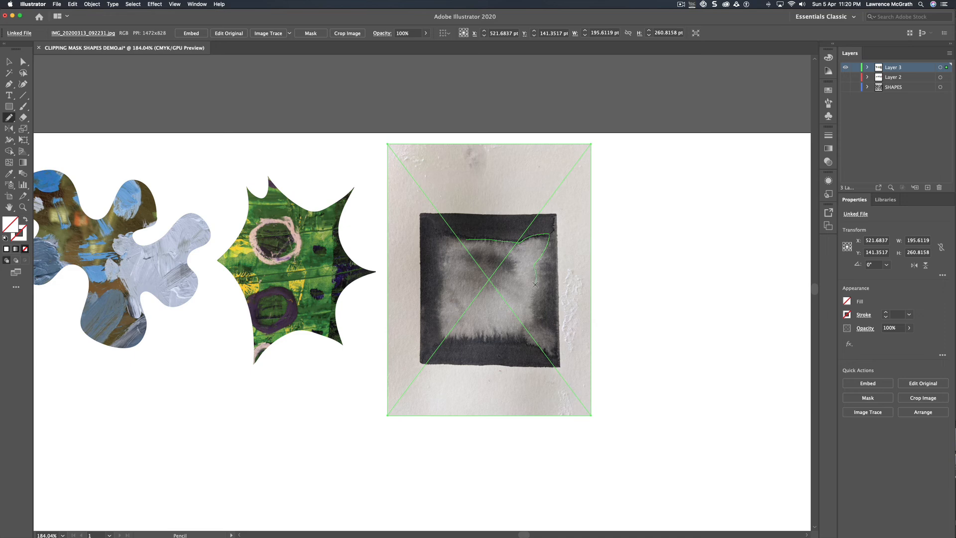
pyautogui.moveTo(539, 300)
pyautogui.mouseDown()
pyautogui.moveTo(555, 343)
pyautogui.moveTo(552, 352)
pyautogui.moveTo(521, 355)
pyautogui.moveTo(535, 351)
pyautogui.mouseUp()
pyautogui.moveTo(500, 338)
pyautogui.mouseDown()
pyautogui.moveTo(461, 344)
pyautogui.moveTo(441, 299)
pyautogui.mouseUp()
pyautogui.moveTo(443, 246)
pyautogui.mouseDown()
pyautogui.moveTo(440, 232)
pyautogui.moveTo(469, 241)
pyautogui.mouseUp()
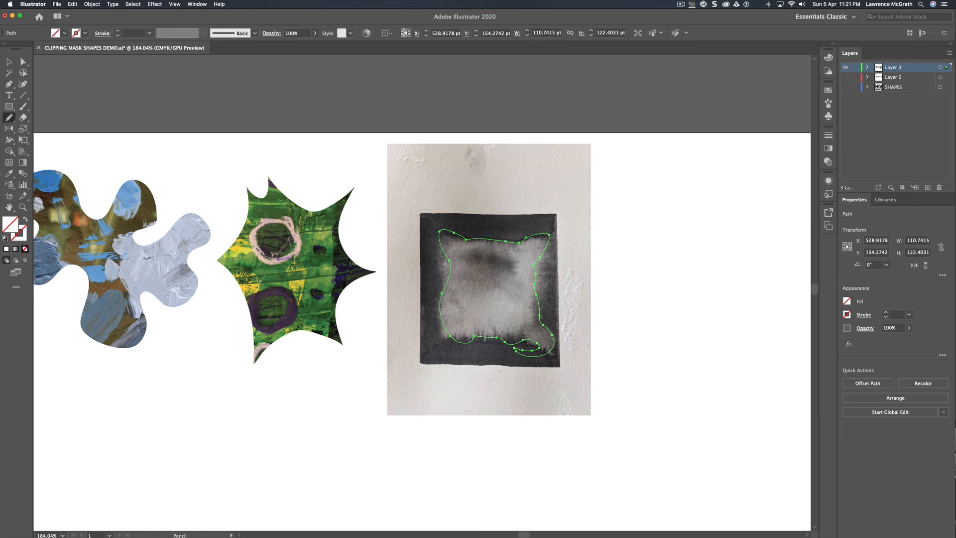
# Clip the grey painting image to the cat-like outline and move the clip group about 23 pt left and 11 pt up.
pyautogui.click(8, 62)
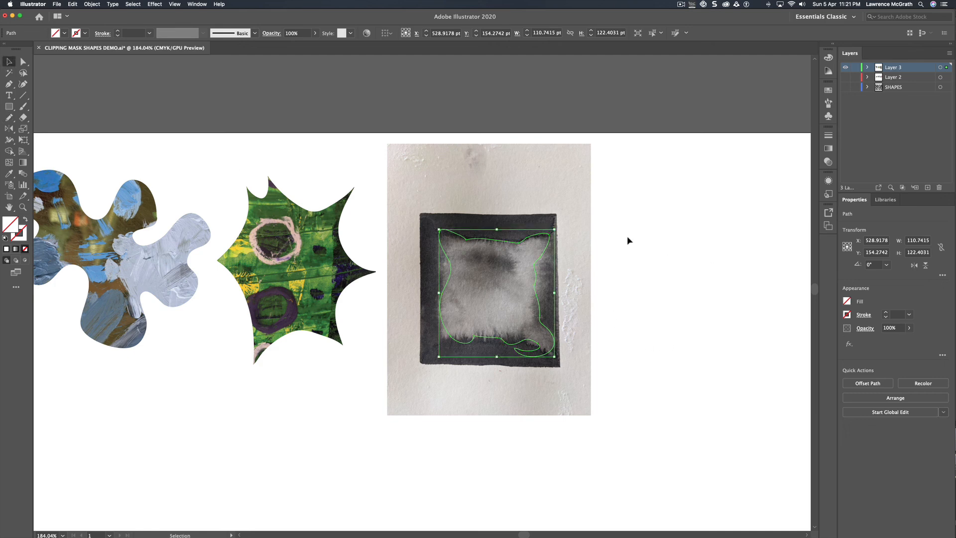
pyautogui.moveTo(628, 240); pyautogui.dragTo(474, 324)
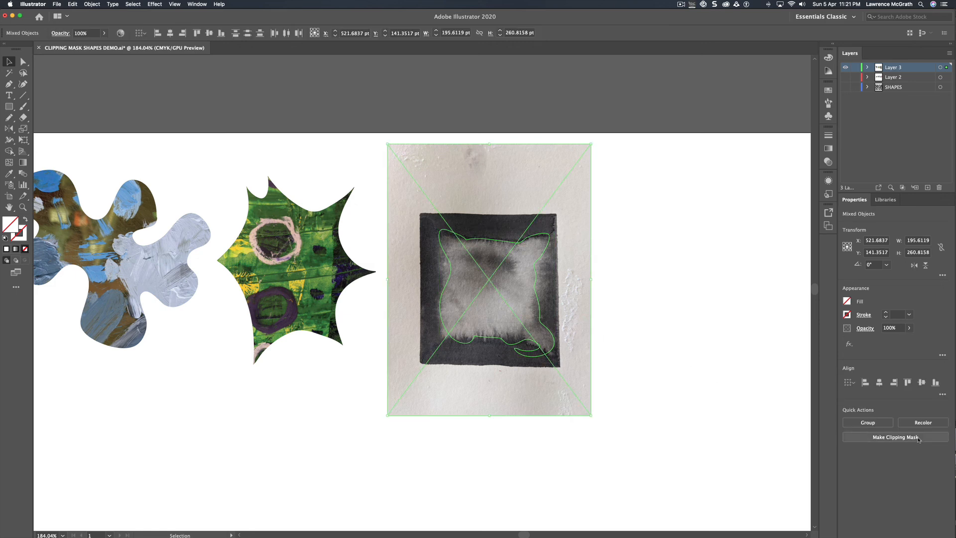
pyautogui.click(918, 438)
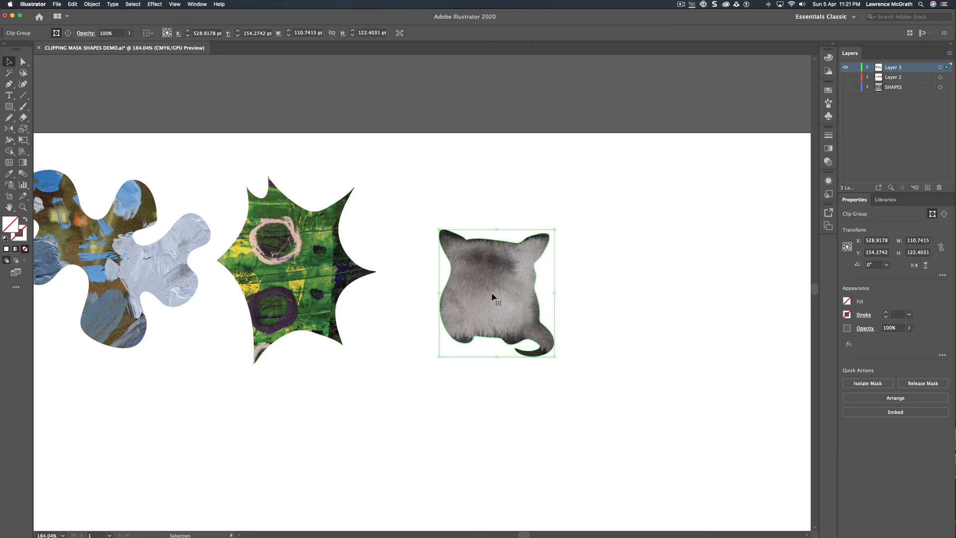
pyautogui.moveTo(500, 308); pyautogui.dragTo(445, 278)
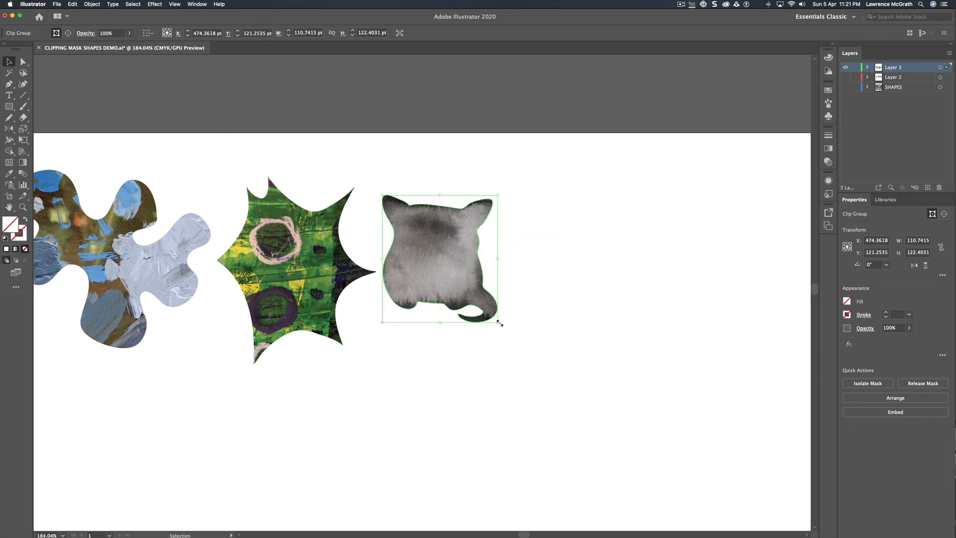
pyautogui.moveTo(442, 238); pyautogui.dragTo(476, 261)
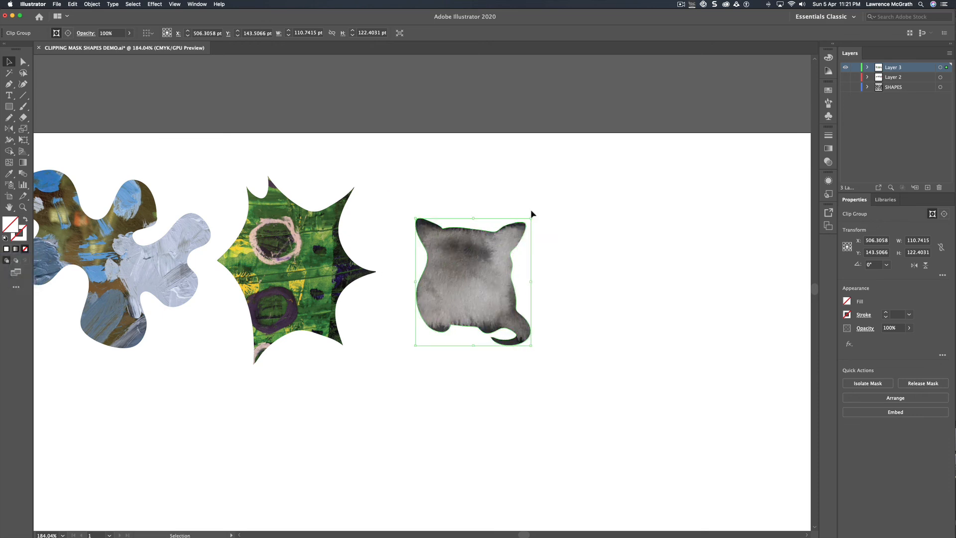
# Enlarge the cat-shaped clip group to about 116% and rotate it clockwise and back to roughly upright.
pyautogui.moveTo(534, 213); pyautogui.dragTo(536, 331)
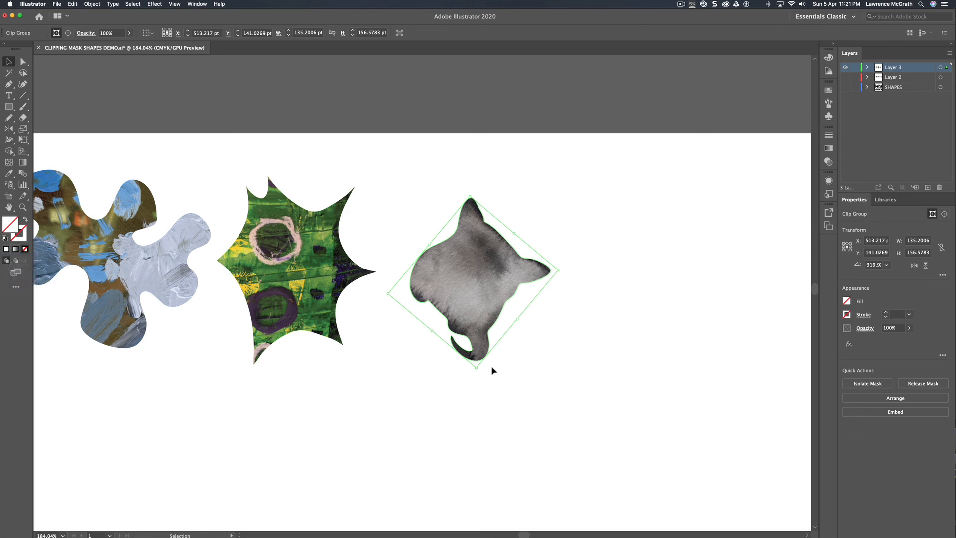
pyautogui.moveTo(477, 368); pyautogui.dragTo(476, 398)
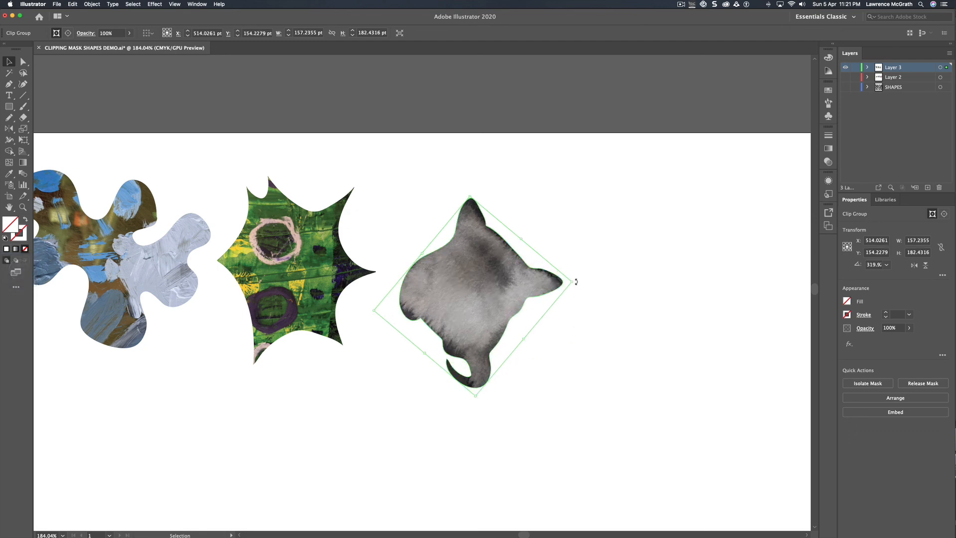
pyautogui.moveTo(577, 282); pyautogui.dragTo(546, 217)
# Duplicate the cat-shaped clip group to its right and delete the copy.
pyautogui.moveTo(473, 292); pyautogui.dragTo(592, 296)
pyautogui.click(531, 393)
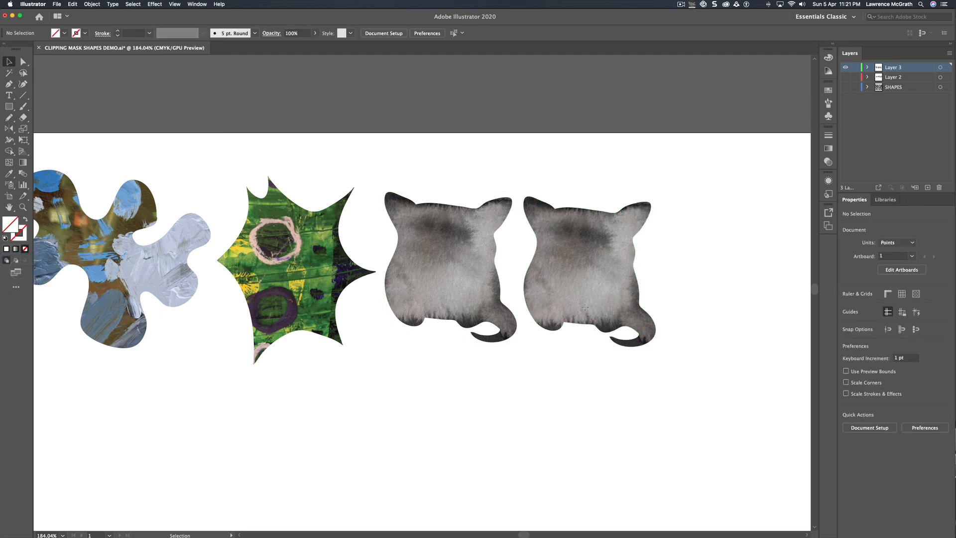
pyautogui.click(579, 319)
pyautogui.press('Delete')
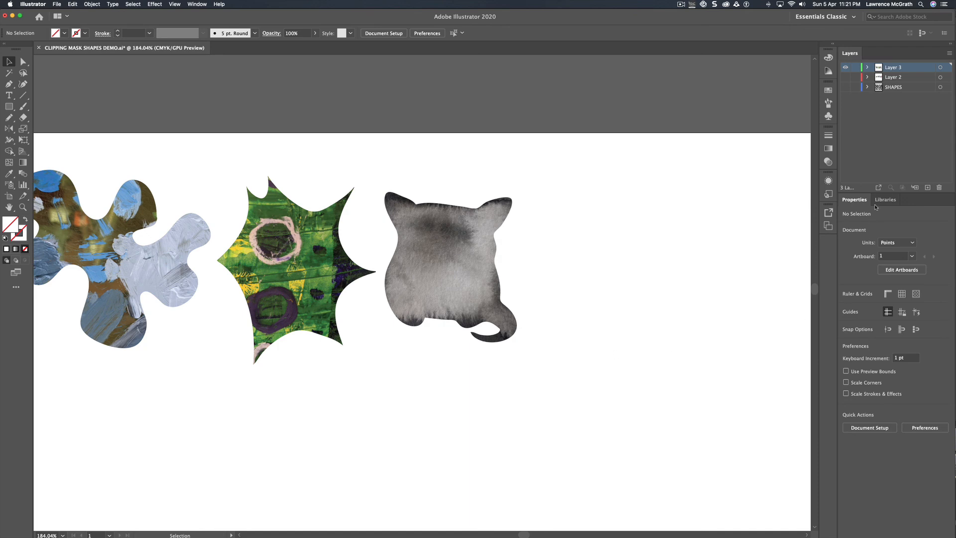
# Hide Layer 3 and show the SHAPES layer with the whole set of black silhouettes.
pyautogui.moveTo(846, 69); pyautogui.dragTo(847, 87)
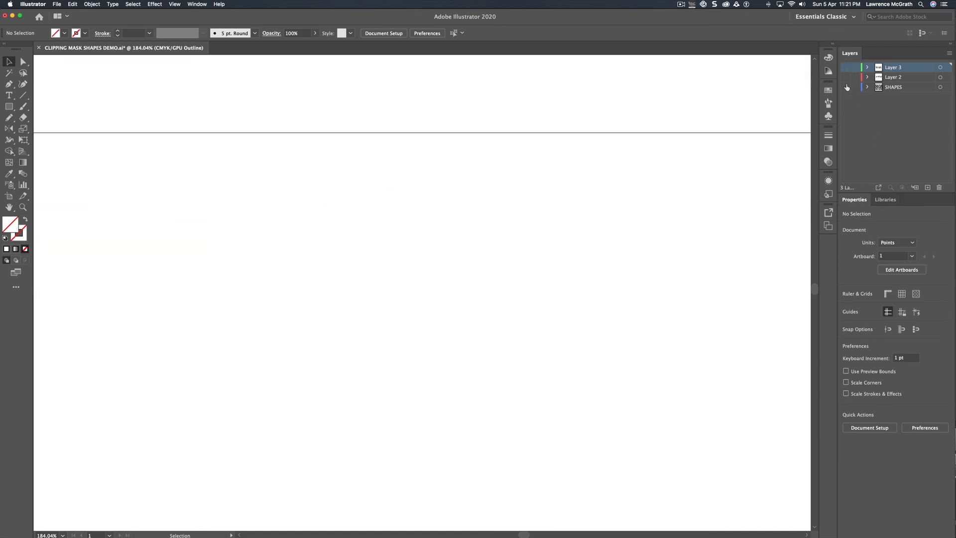
pyautogui.click(846, 87)
pyautogui.press('super+minus')
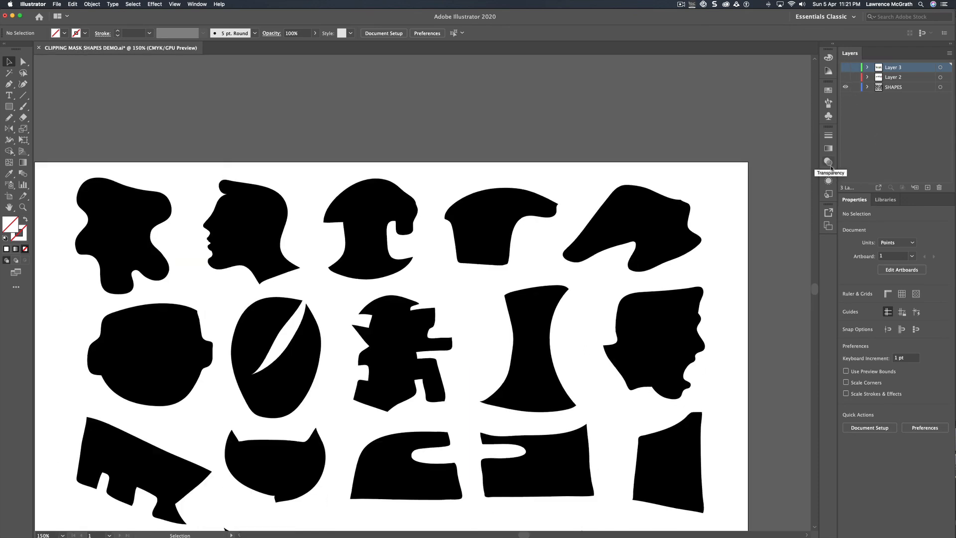
pyautogui.press('super+minus')
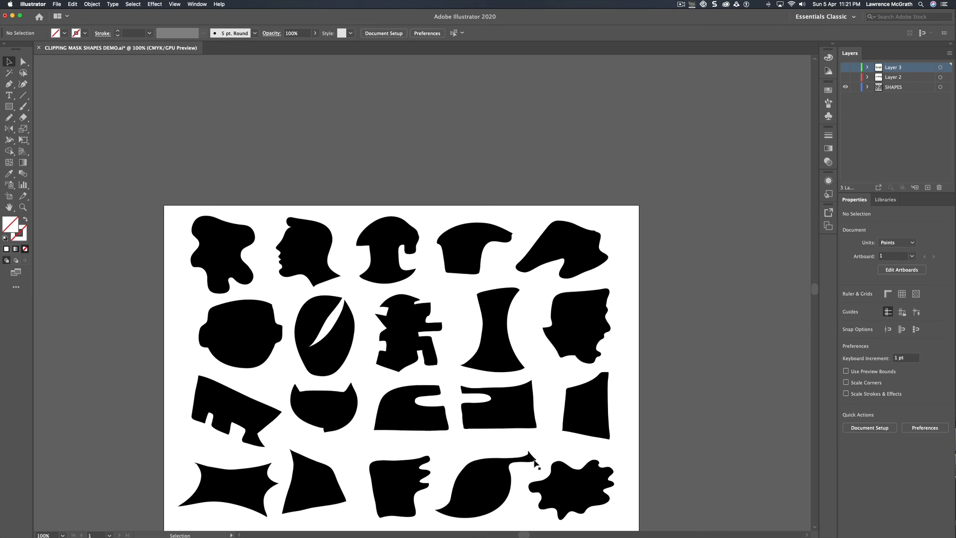
pyautogui.moveTo(533, 451); pyautogui.dragTo(544, 351)
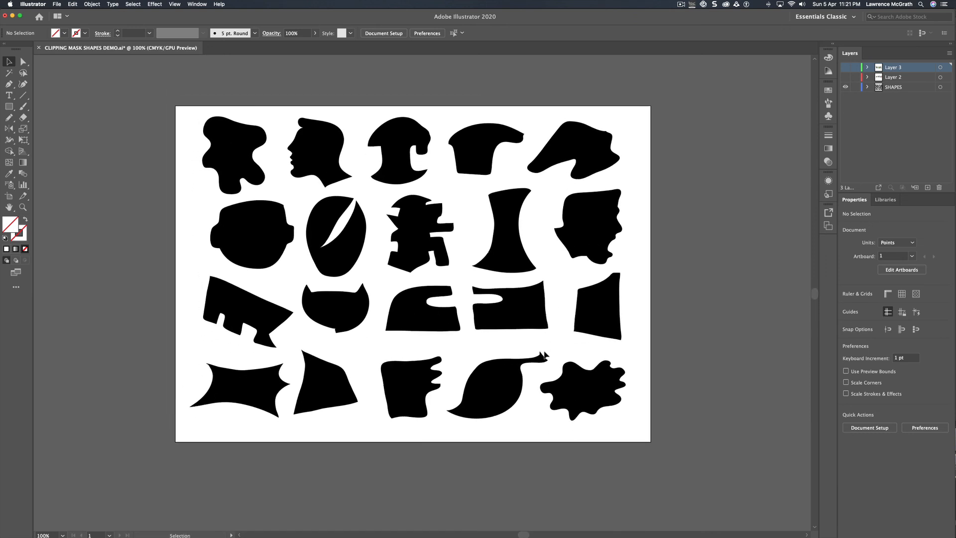